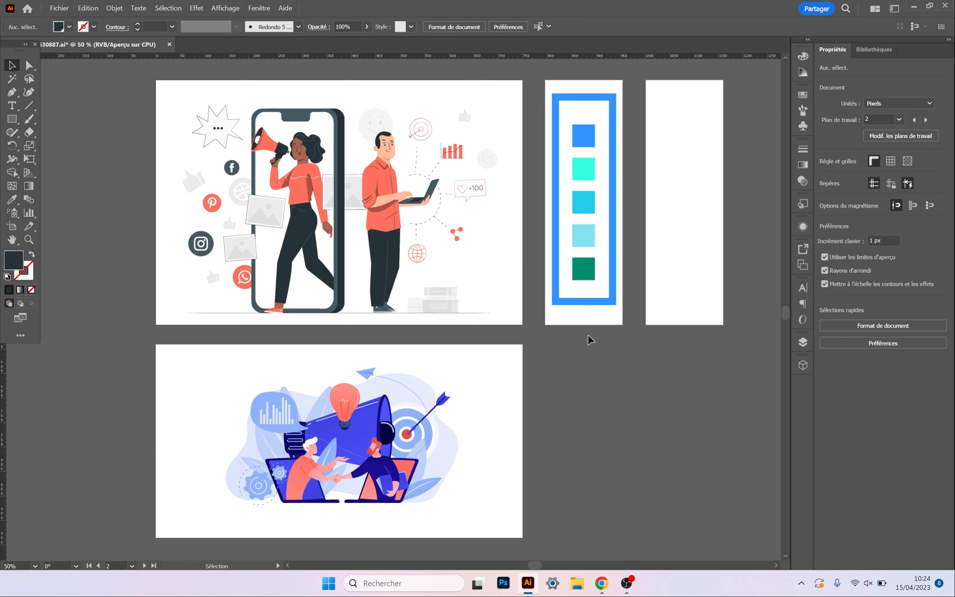
# - Select the phone illustration and expand its nested groups under Character 1 in the layer list
pyautogui.click(379, 192)
pyautogui.click(803, 344)
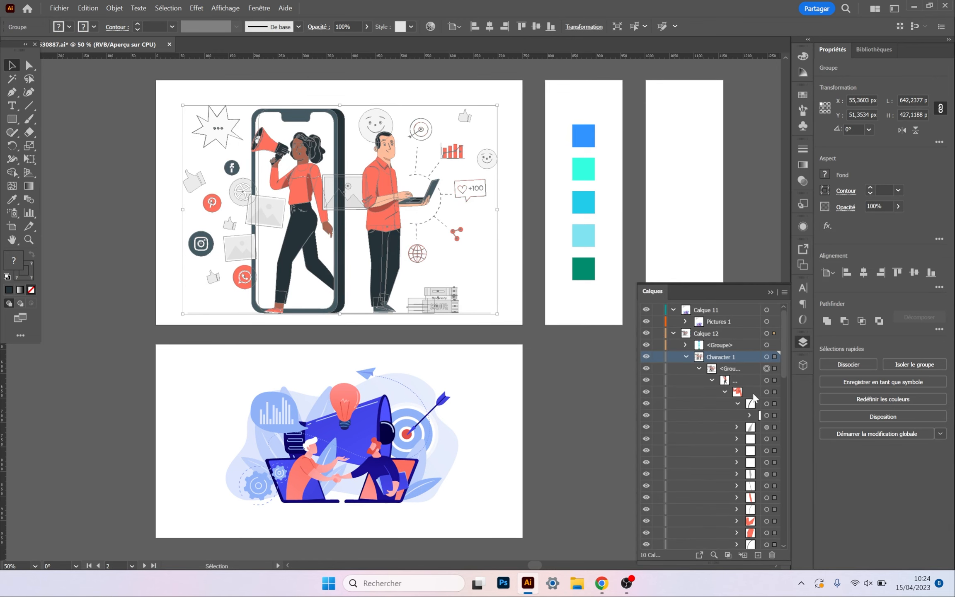
pyautogui.click(698, 368)
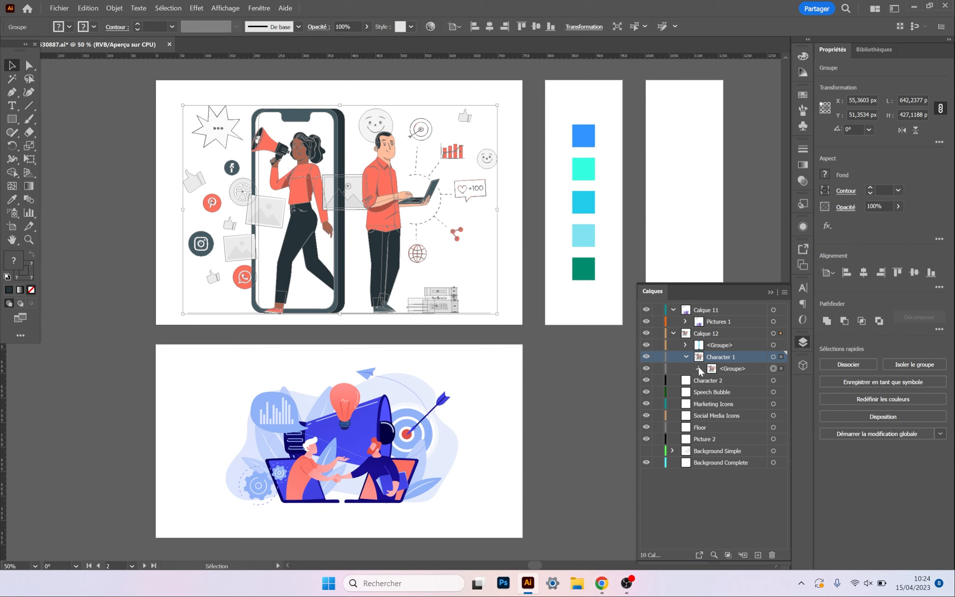
pyautogui.click(699, 368)
pyautogui.click(712, 380)
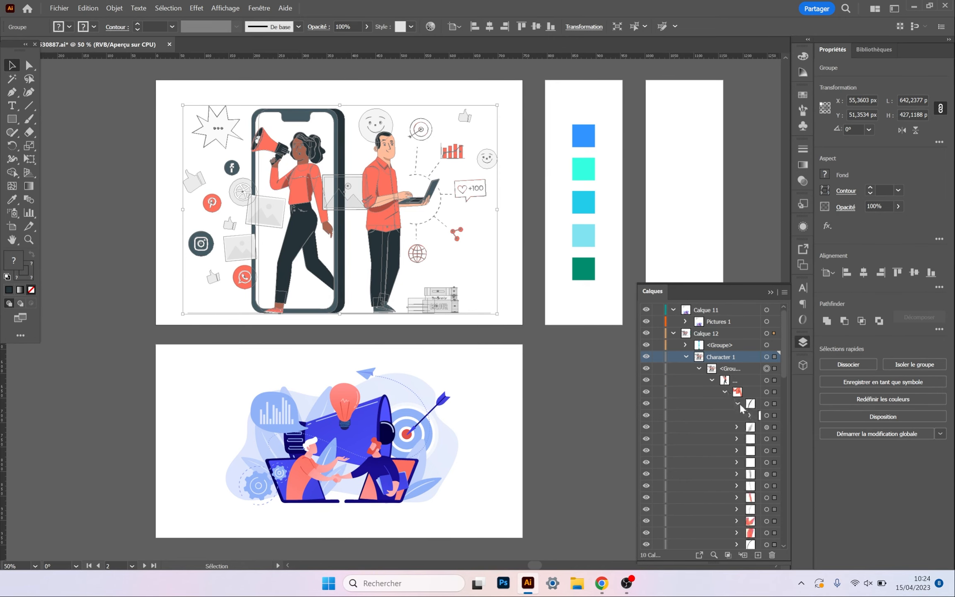
# - Target one nested group inside Character 1, view its fill colour options, clear the selection and collapse the layer list
pyautogui.click(766, 415)
pyautogui.click(824, 174)
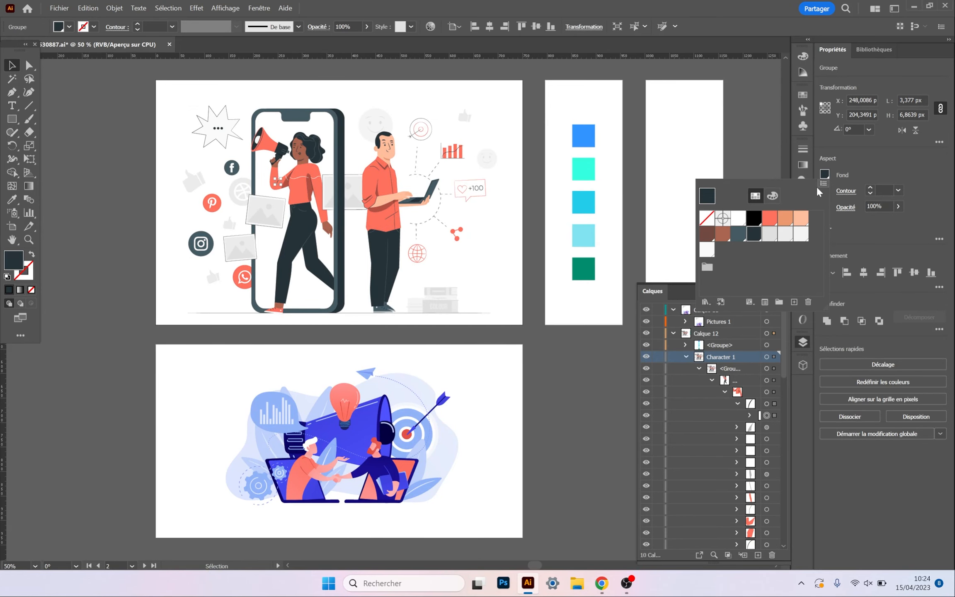
pyautogui.click(772, 196)
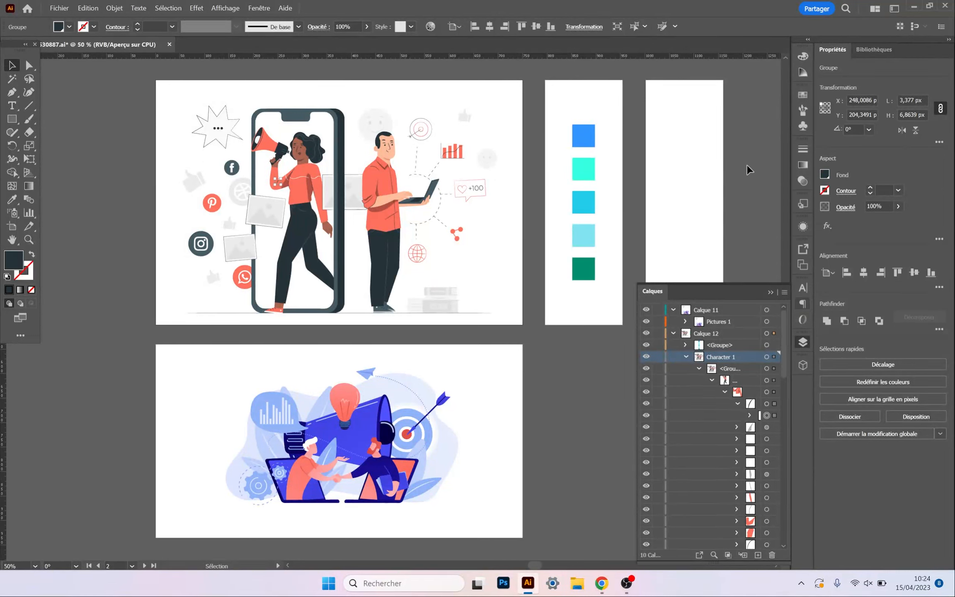
pyautogui.click(746, 187)
pyautogui.click(770, 292)
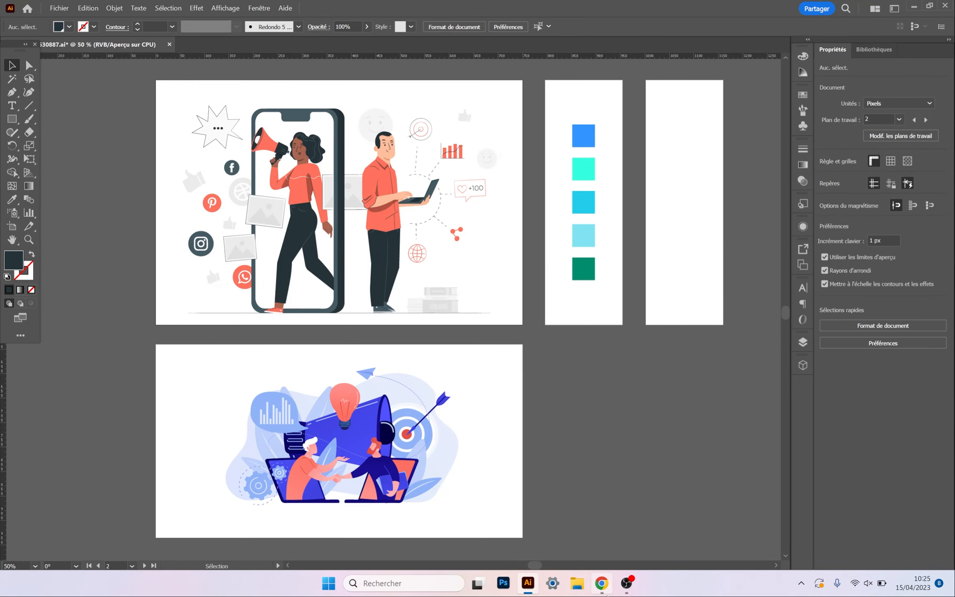
# - Switch to Chrome to view both Freepik source pages, the handshake and marketing concept vectors, and return to Illustrator
pyautogui.moveTo(599, 593)
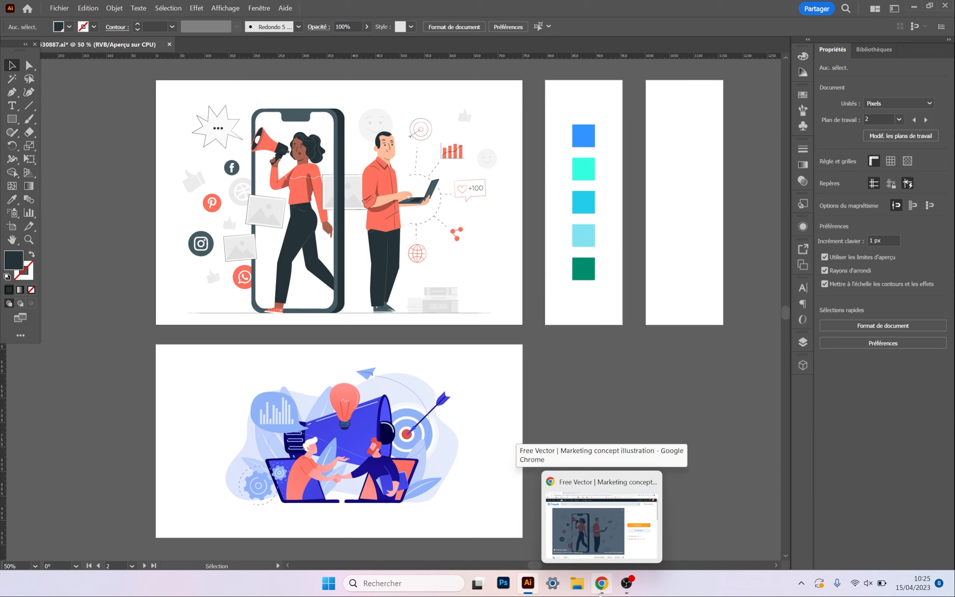
pyautogui.click(599, 593)
pyautogui.hotkey('ctrl', 'Tab')
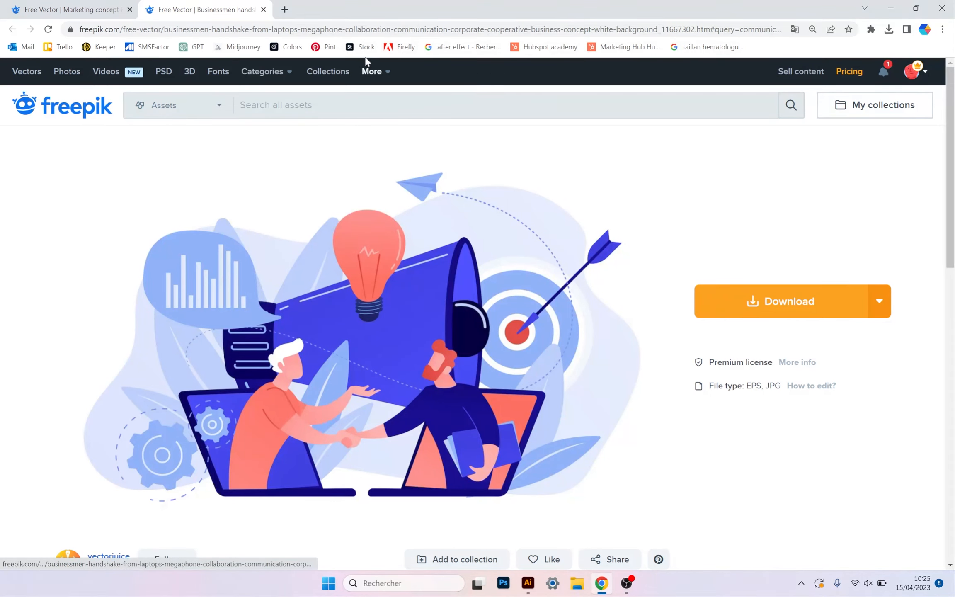
pyautogui.click(85, 6)
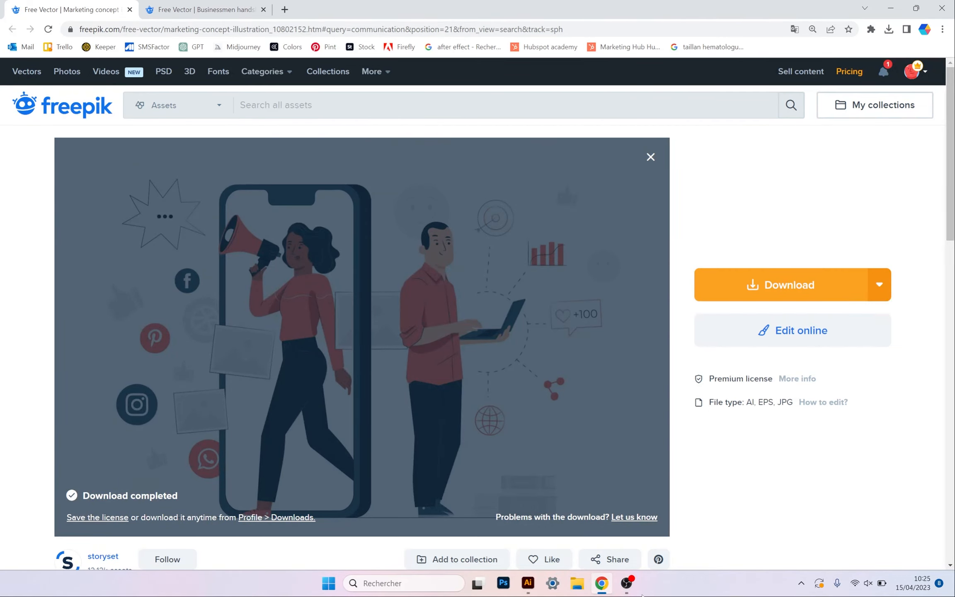
pyautogui.moveTo(530, 593)
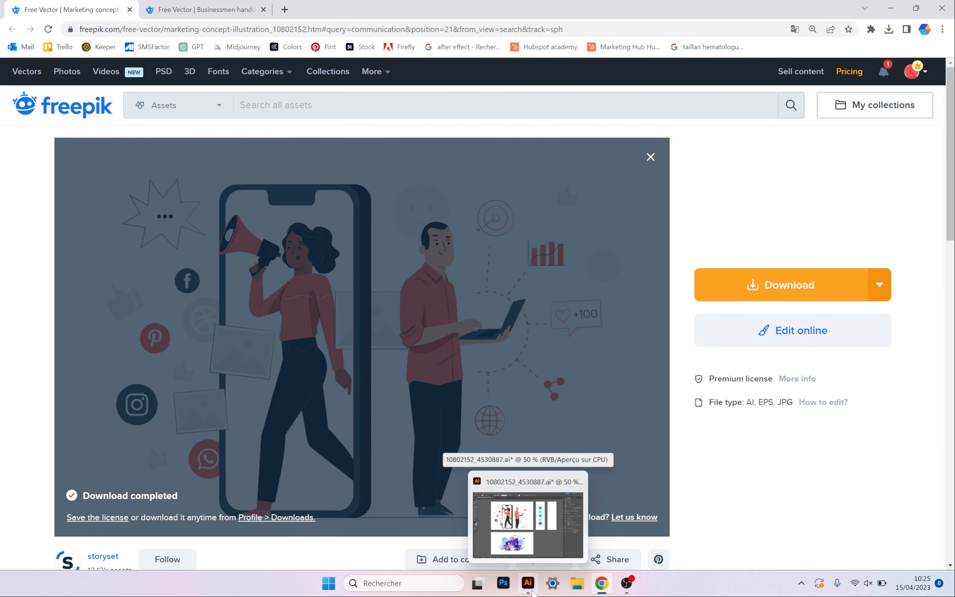
pyautogui.click(528, 584)
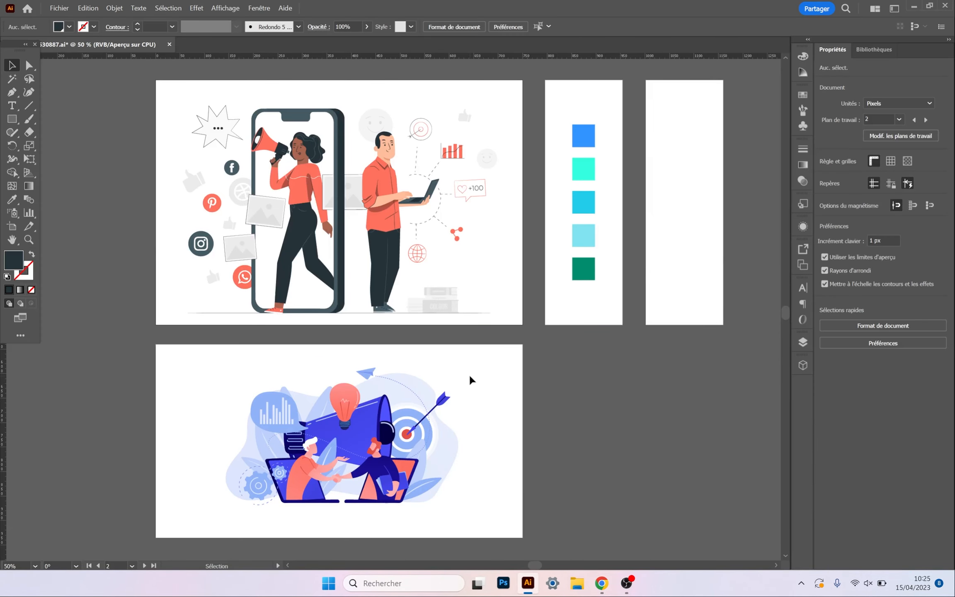
# - Select the whole phone illustration group and target its group inside Character 1 in the layer list
pyautogui.click(328, 204)
pyautogui.click(370, 203)
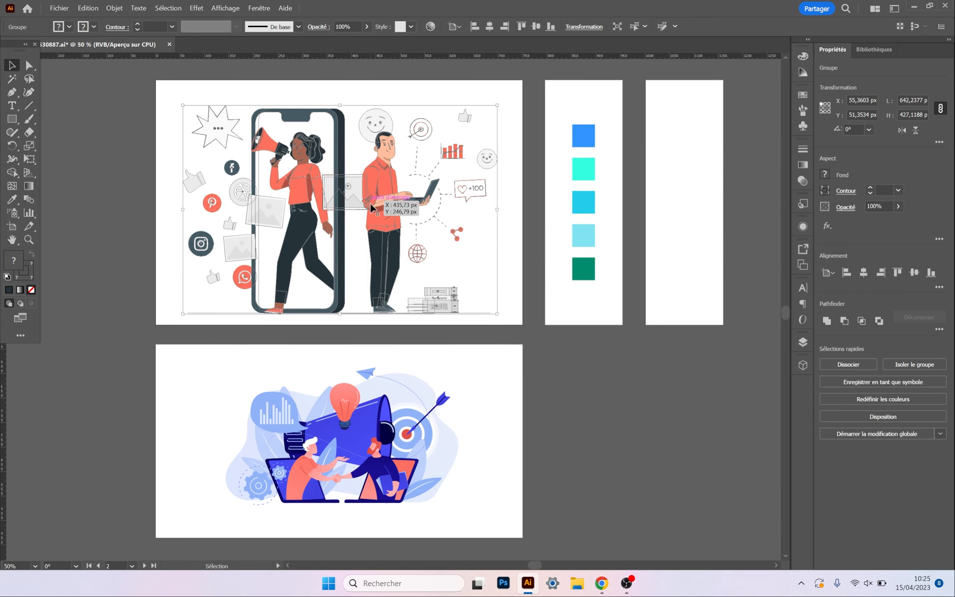
pyautogui.click(677, 404)
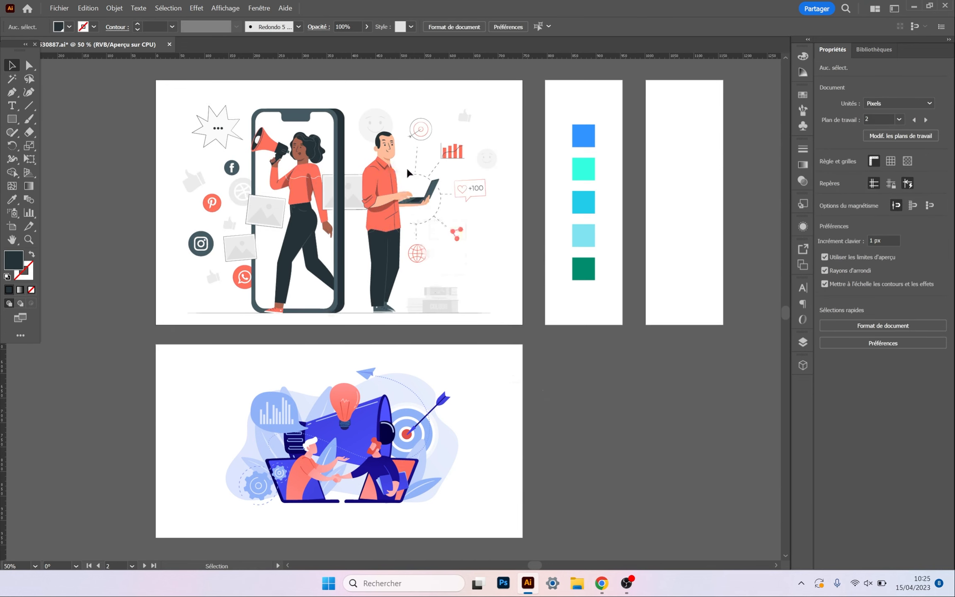
pyautogui.click(399, 214)
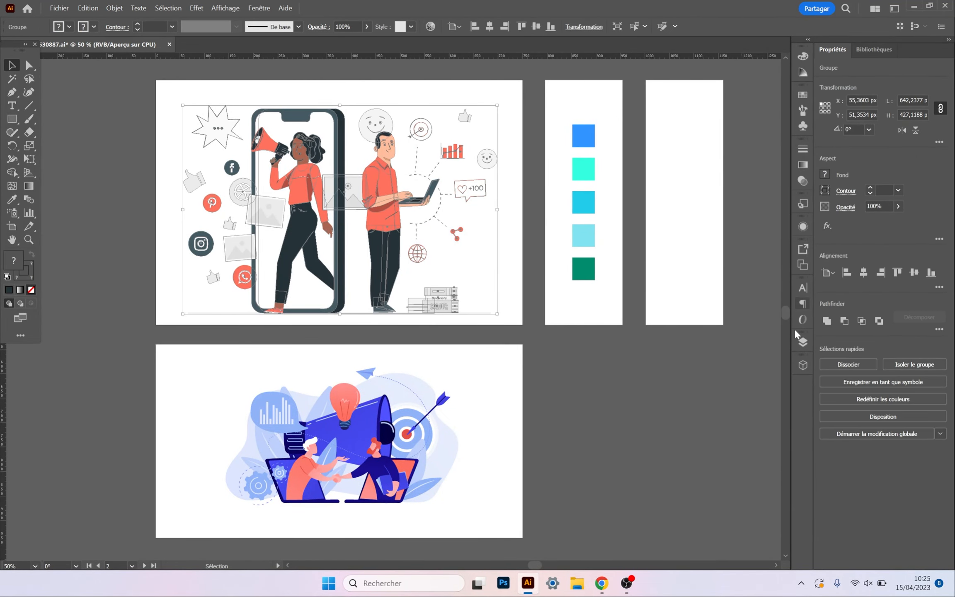
pyautogui.click(802, 342)
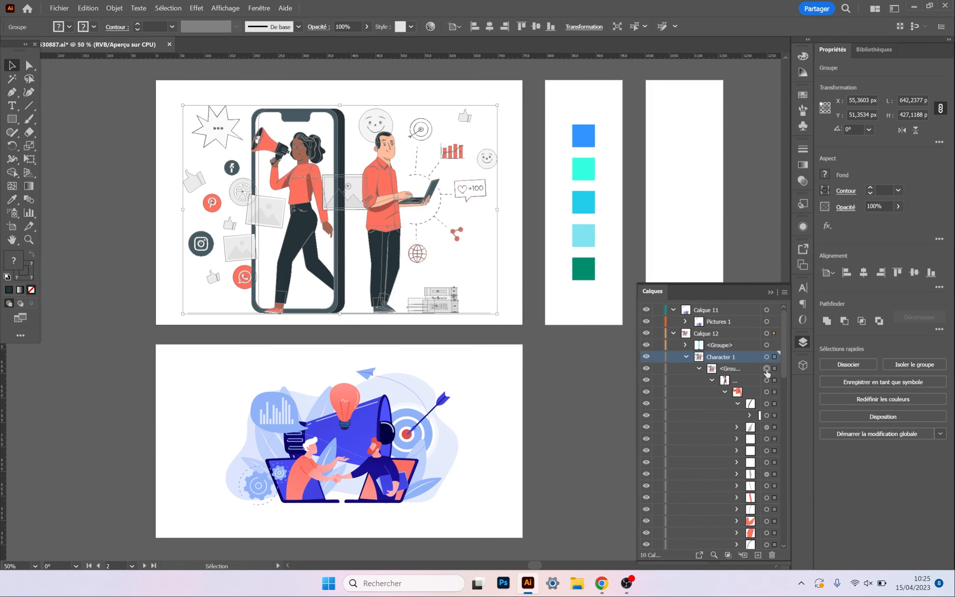
pyautogui.click(621, 410)
pyautogui.click(766, 369)
pyautogui.click(259, 8)
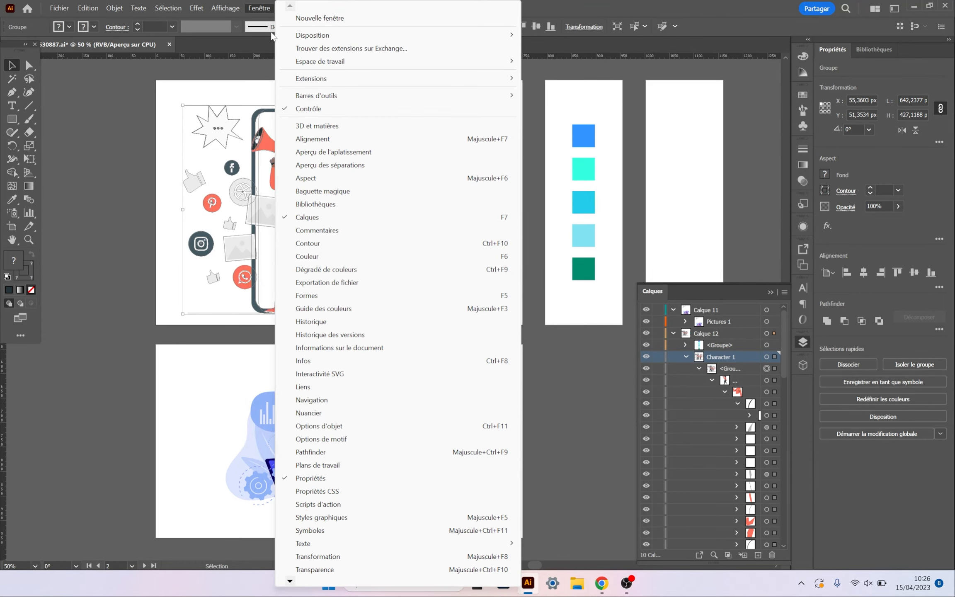
pyautogui.click(564, 438)
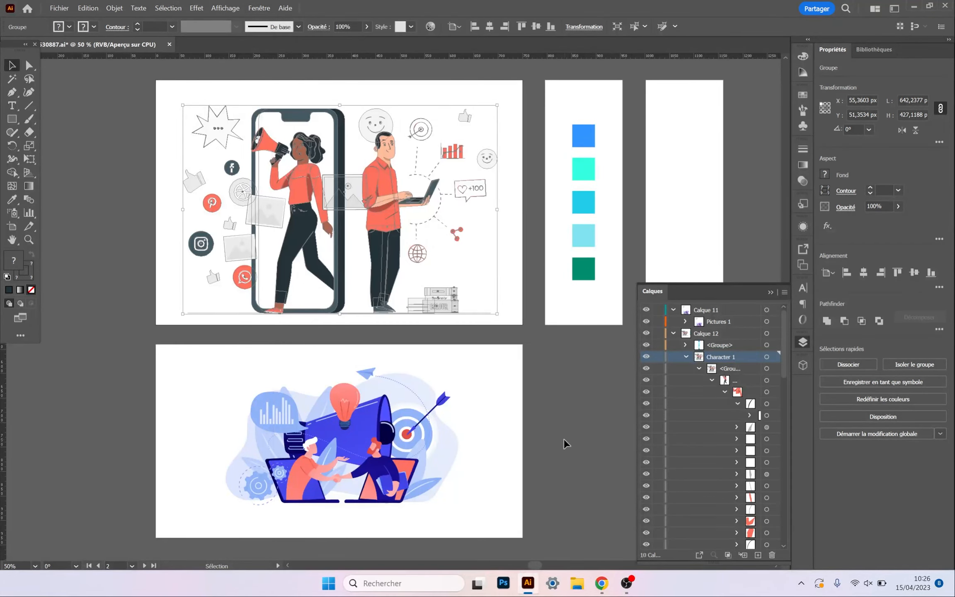
# - Open Recolor Artwork for the phone illustration and place its dialog clear of the two characters
pyautogui.click(379, 200)
pyautogui.click(430, 30)
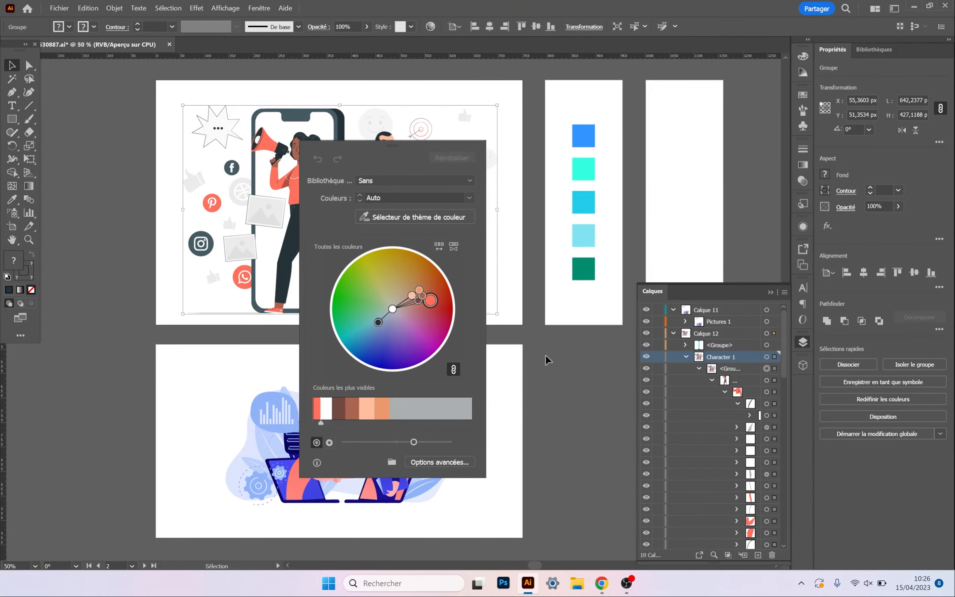
pyautogui.click(515, 187)
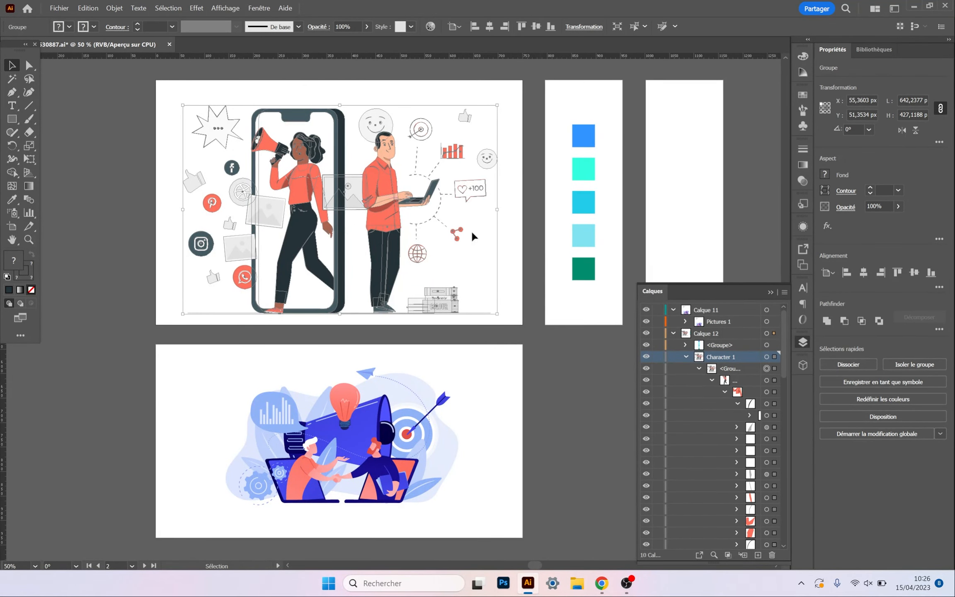
pyautogui.click(430, 27)
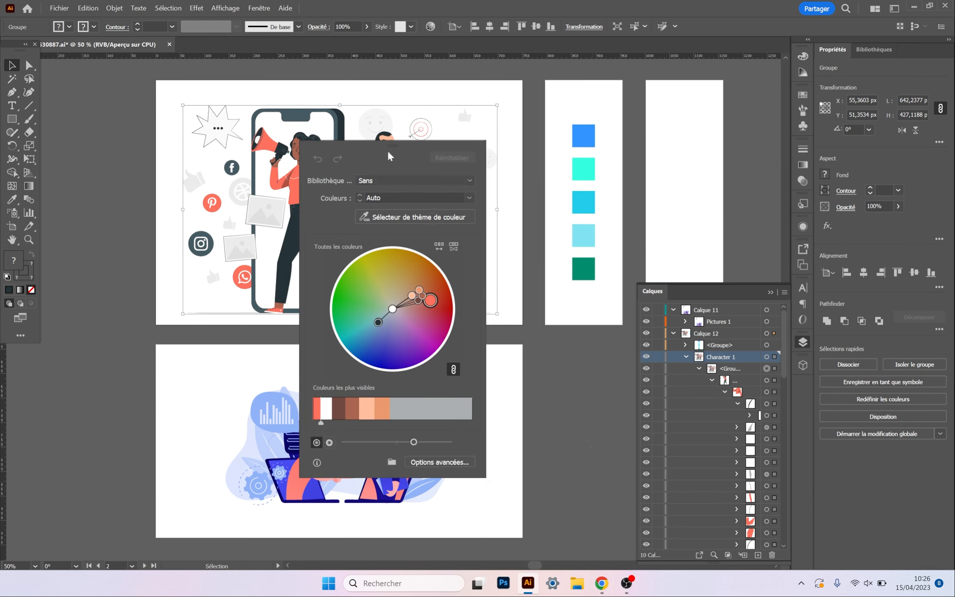
pyautogui.moveTo(401, 148); pyautogui.dragTo(524, 103)
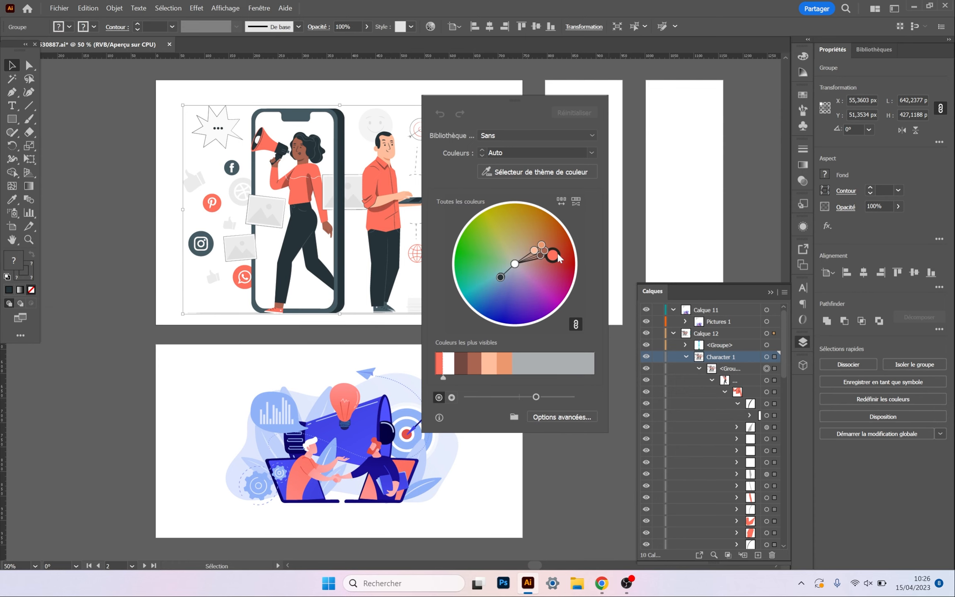
# - Try shifting all linked colours to light blue on the colour wheel, resetting them after each trial
pyautogui.moveTo(555, 256); pyautogui.dragTo(483, 287)
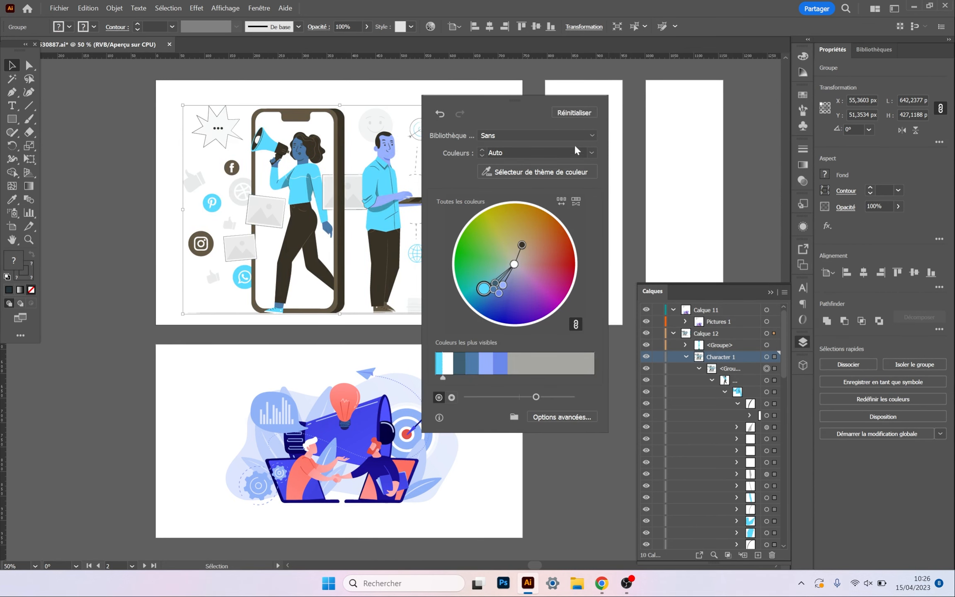
pyautogui.click(566, 114)
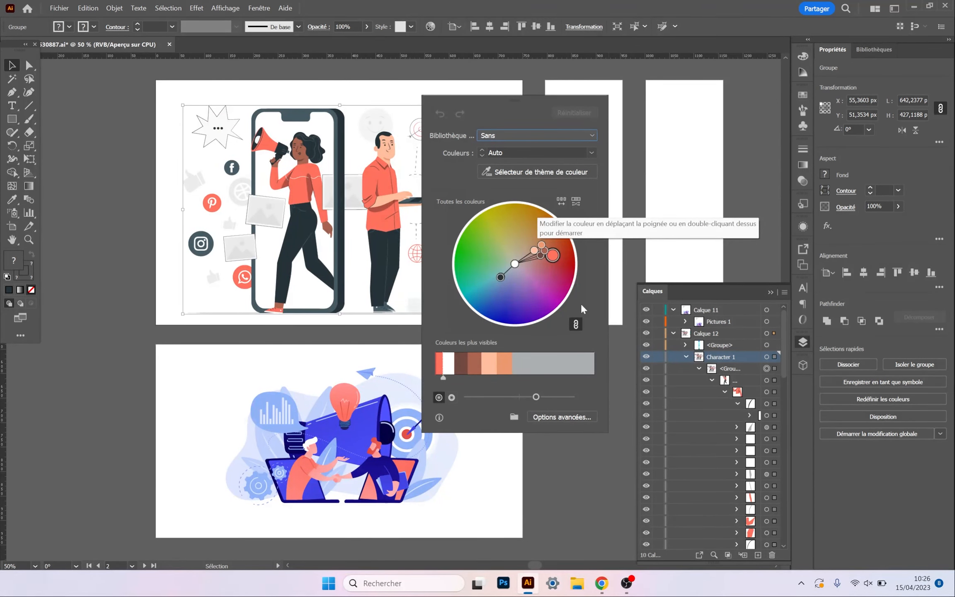
pyautogui.moveTo(555, 258); pyautogui.dragTo(483, 286)
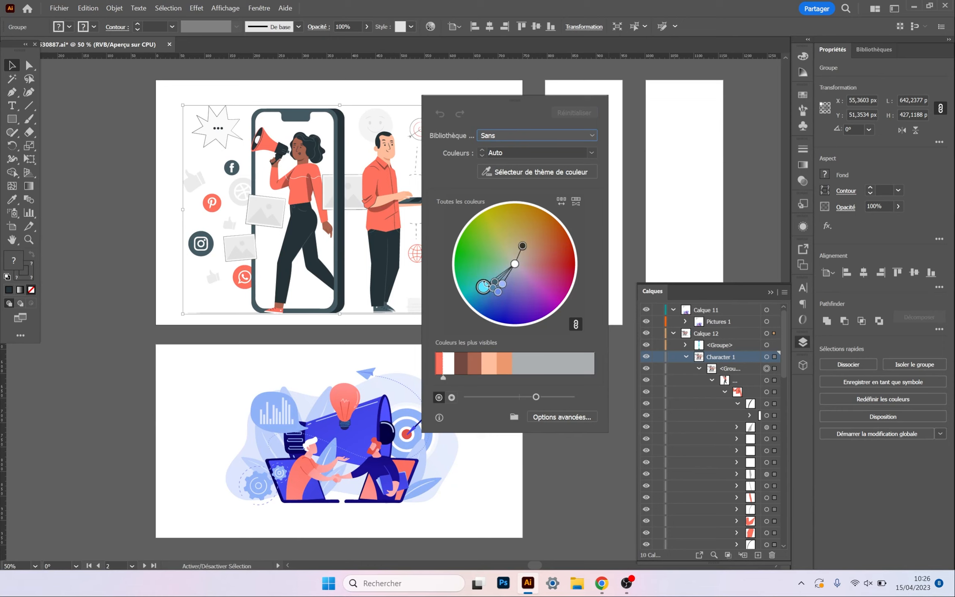
pyautogui.moveTo(483, 285); pyautogui.dragTo(483, 286)
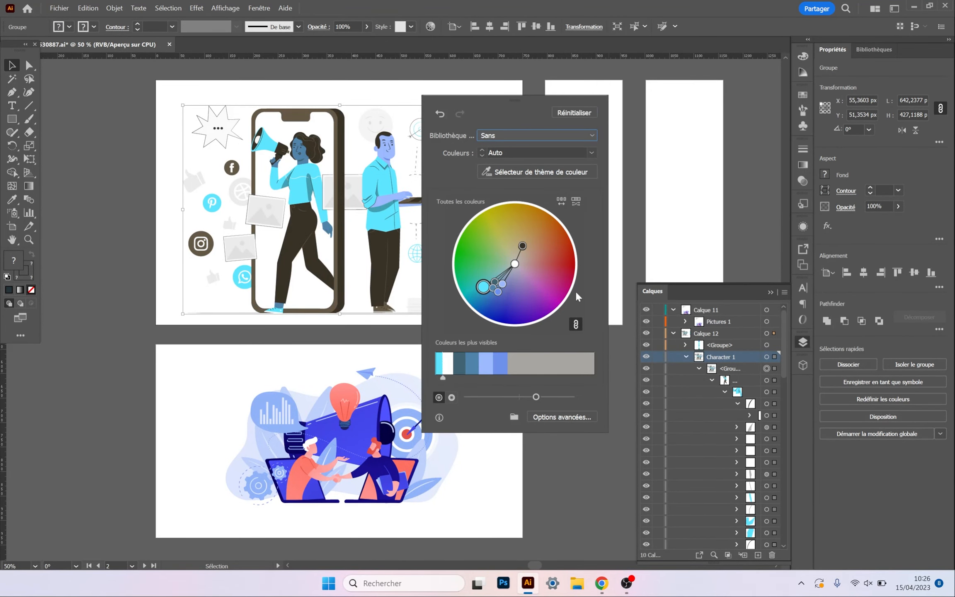
pyautogui.click(576, 113)
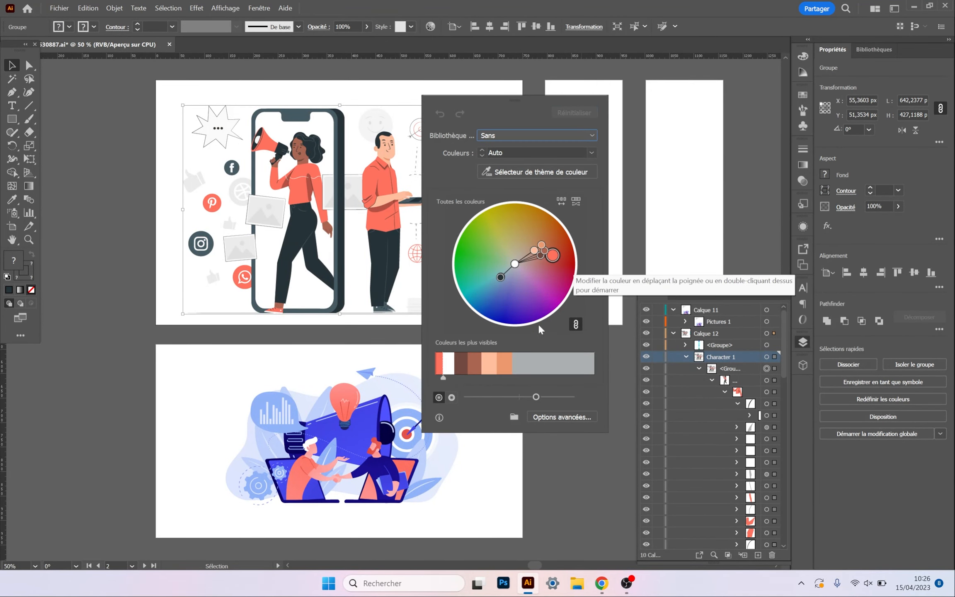
# - Try lowering the illustration's brightness and raising its saturation with the slider, resetting the colours after each trial
pyautogui.moveTo(534, 397); pyautogui.dragTo(499, 398)
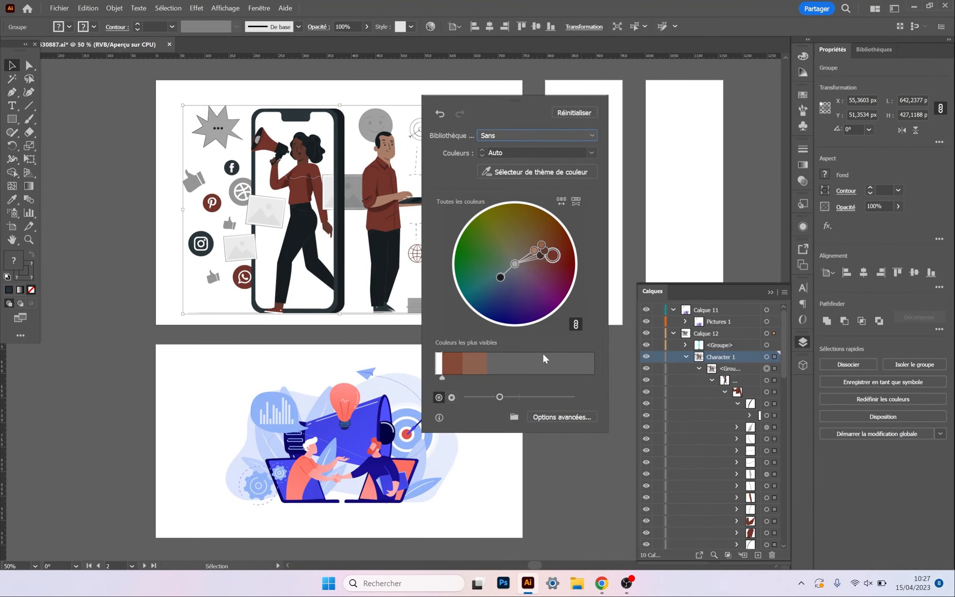
pyautogui.click(575, 112)
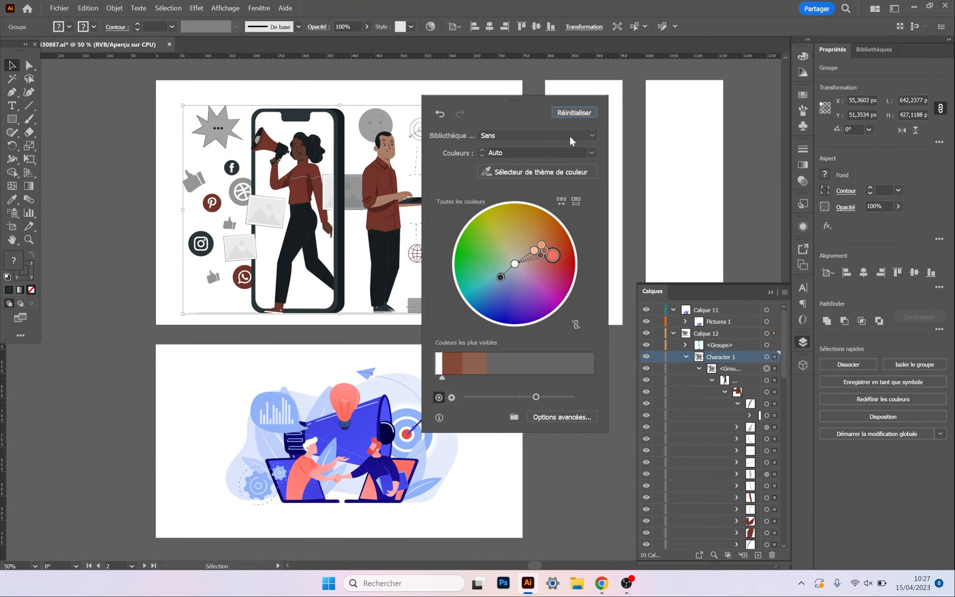
pyautogui.click(452, 397)
pyautogui.moveTo(482, 398); pyautogui.dragTo(543, 380)
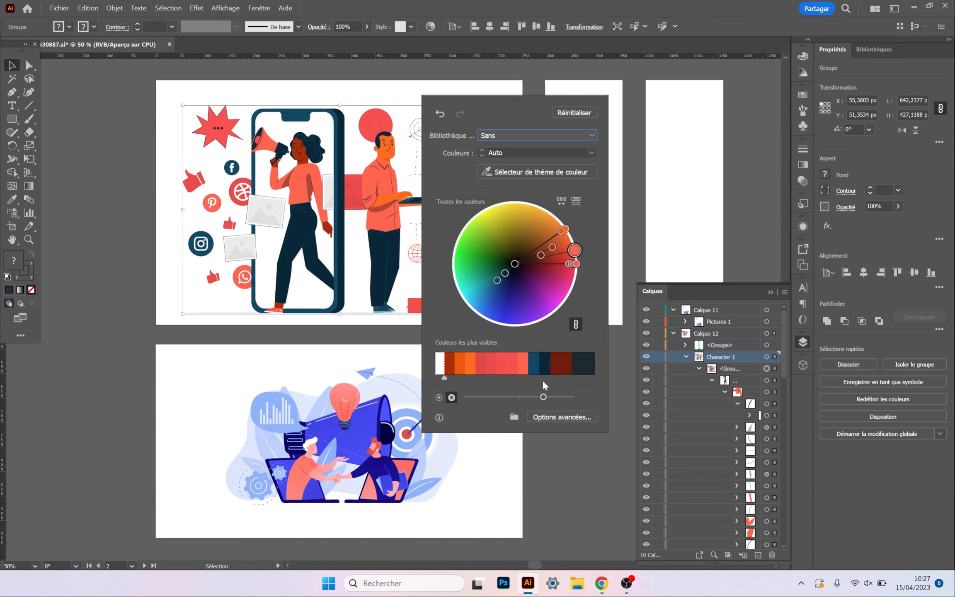
pyautogui.click(439, 397)
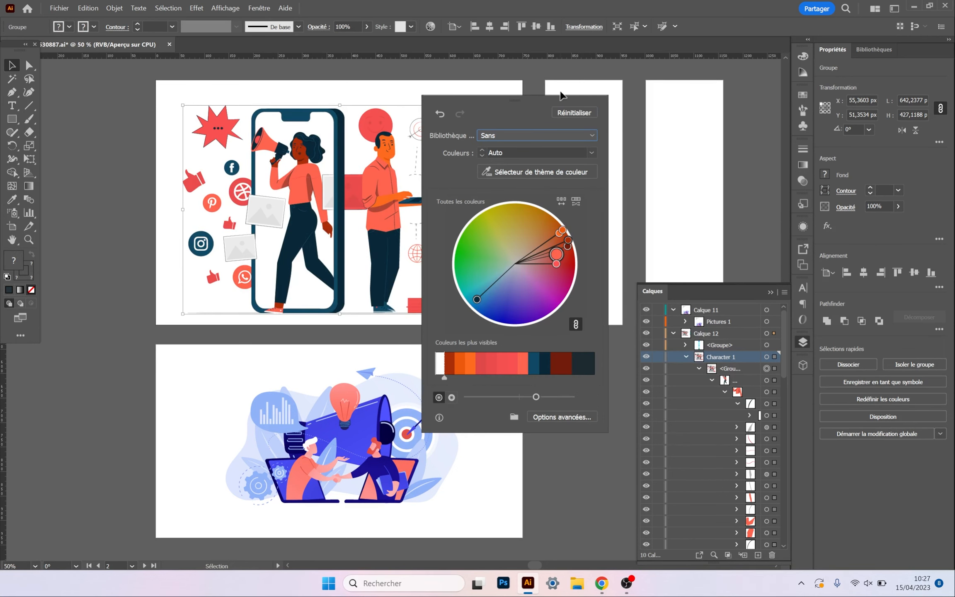
pyautogui.click(574, 113)
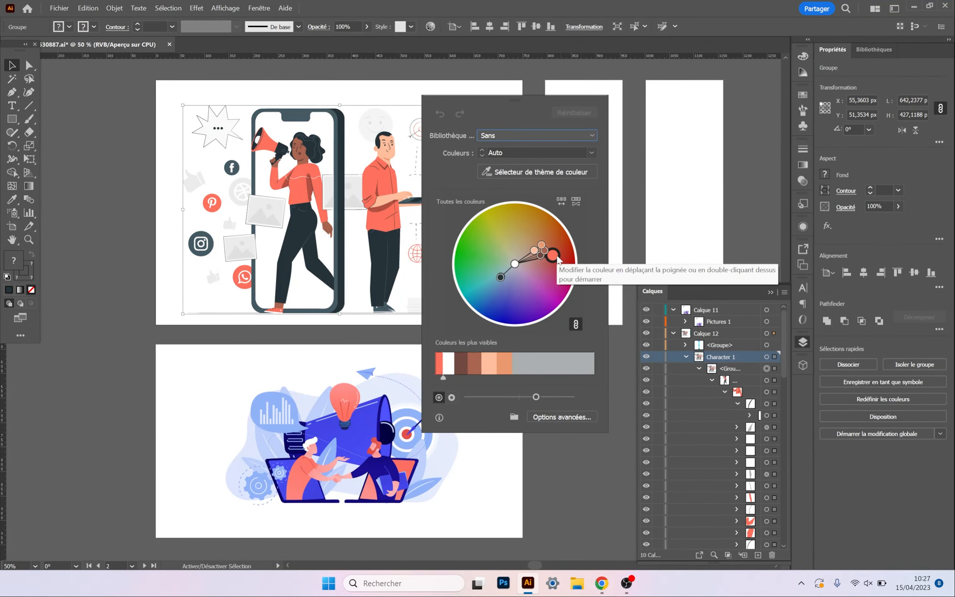
# - Try fading the linked colours towards the wheel's centre and intensifying them towards its edge, and reset them
pyautogui.moveTo(557, 257); pyautogui.dragTo(532, 260)
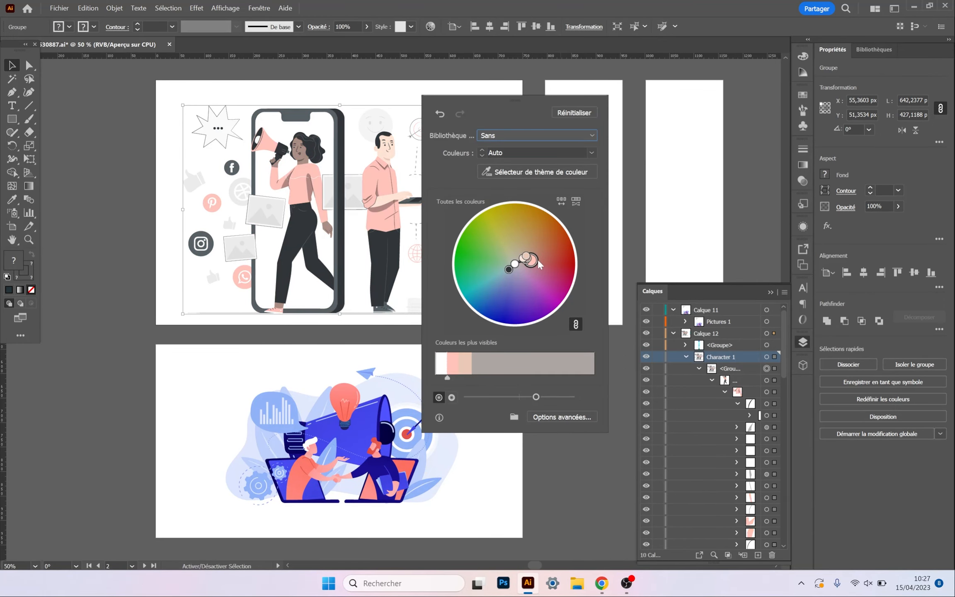
pyautogui.moveTo(531, 260); pyautogui.dragTo(591, 251)
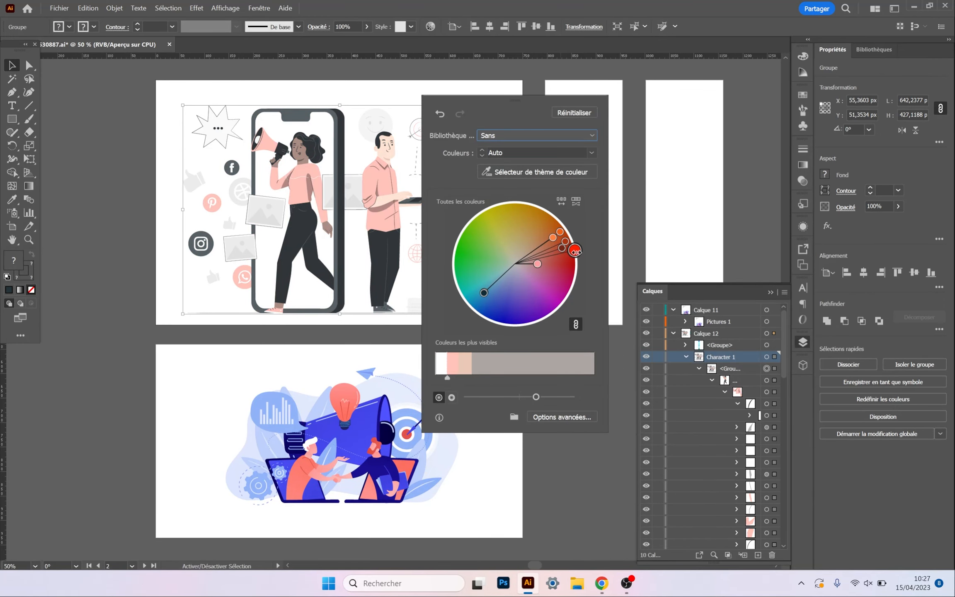
pyautogui.click(574, 112)
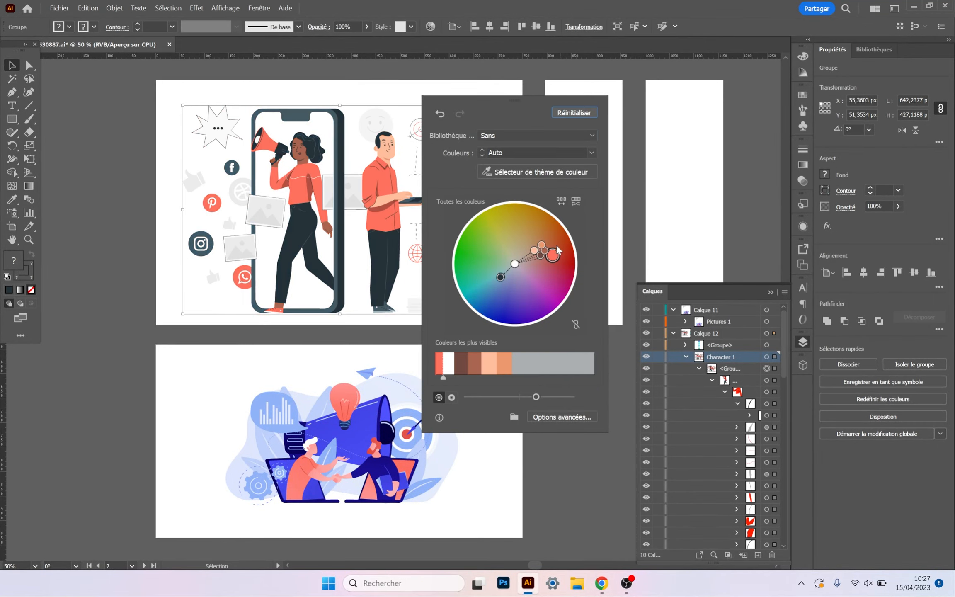
# - Try intensifying the linked reds and shifting all colours to light blue on the colour wheel, resetting the artwork after each trial
pyautogui.moveTo(535, 283); pyautogui.dragTo(560, 260)
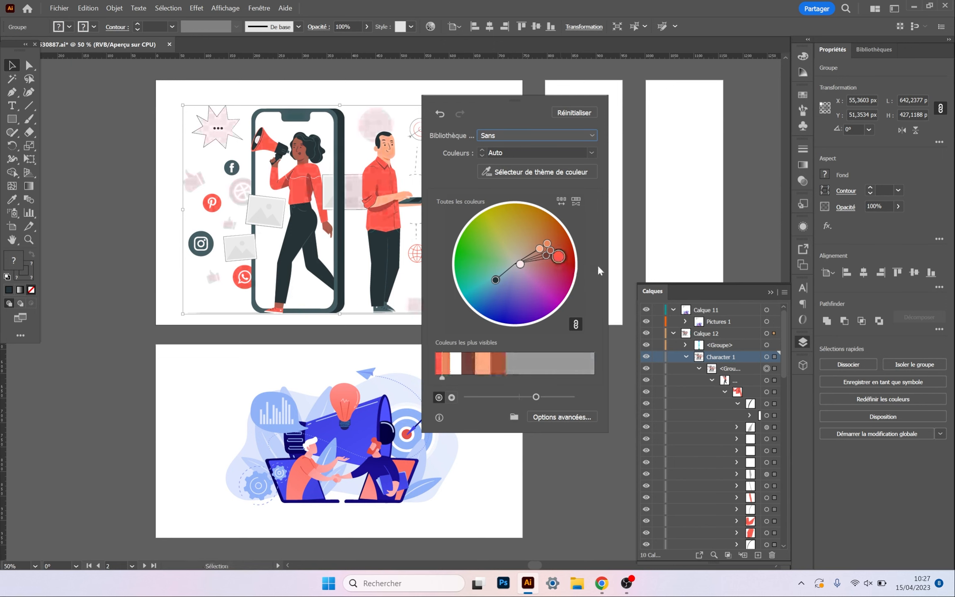
pyautogui.click(574, 113)
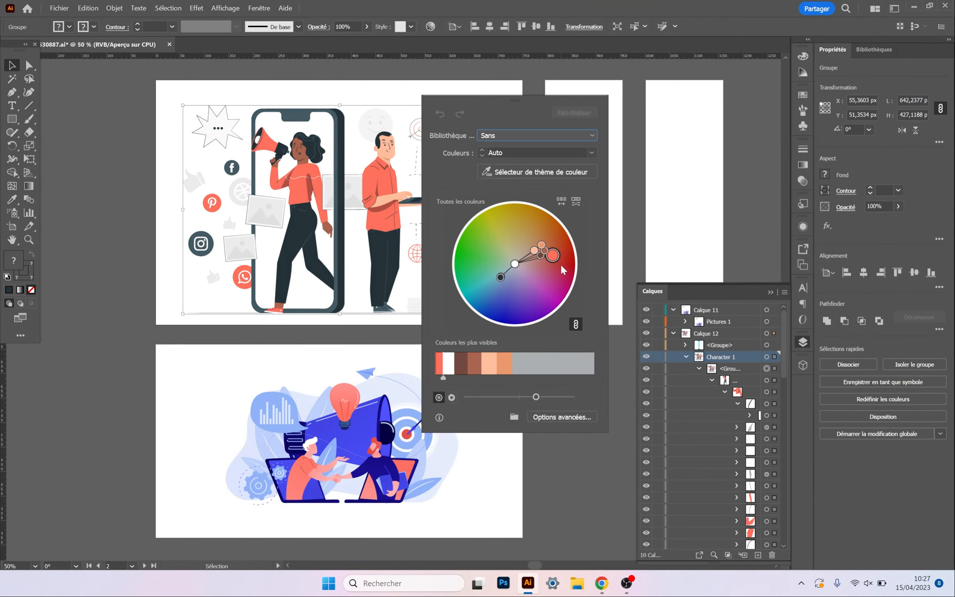
pyautogui.moveTo(547, 293); pyautogui.dragTo(485, 291)
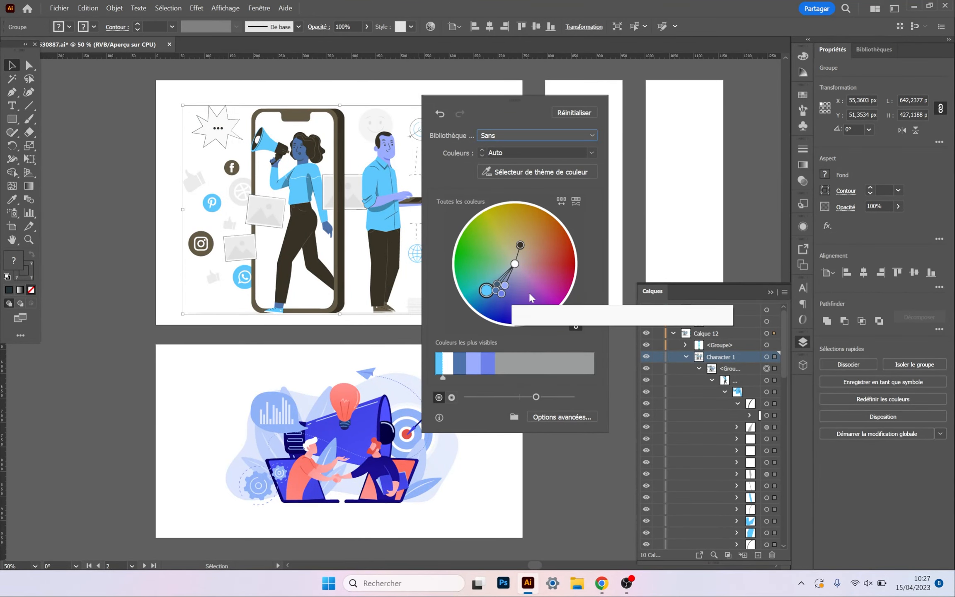
pyautogui.click(569, 117)
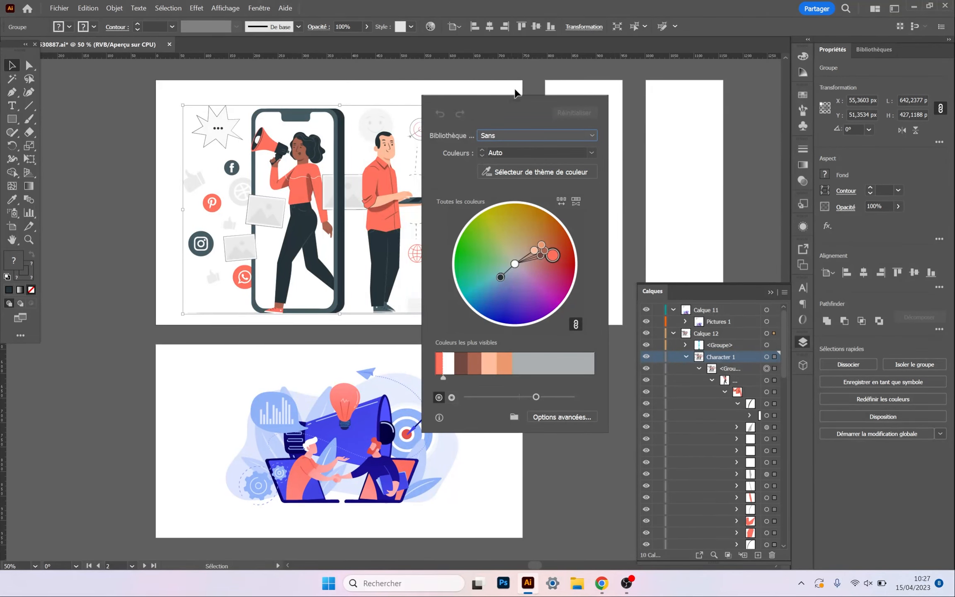
# - Close Recolor Artwork and select the group of five blue and green swatches on the neighbouring artboard
pyautogui.moveTo(560, 97); pyautogui.dragTo(460, 118)
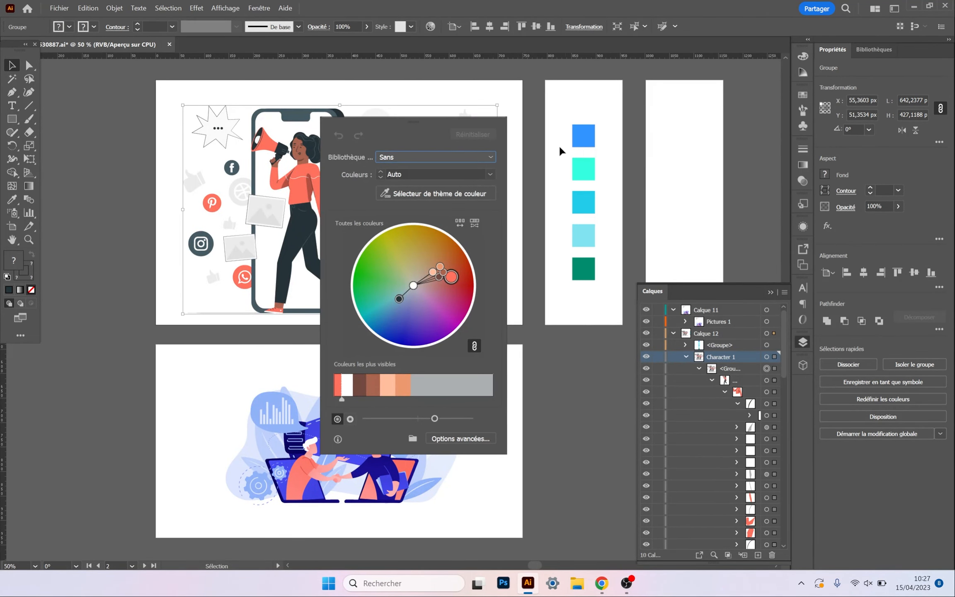
pyautogui.scroll(1, 666, 205)
pyautogui.hscroll(4, 652, 180)
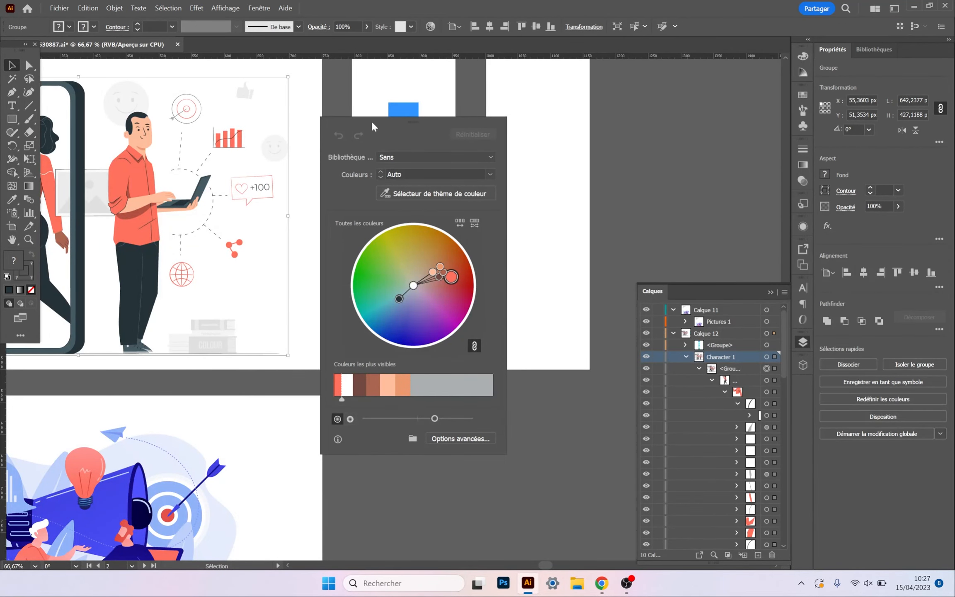
pyautogui.moveTo(371, 121); pyautogui.dragTo(162, 128)
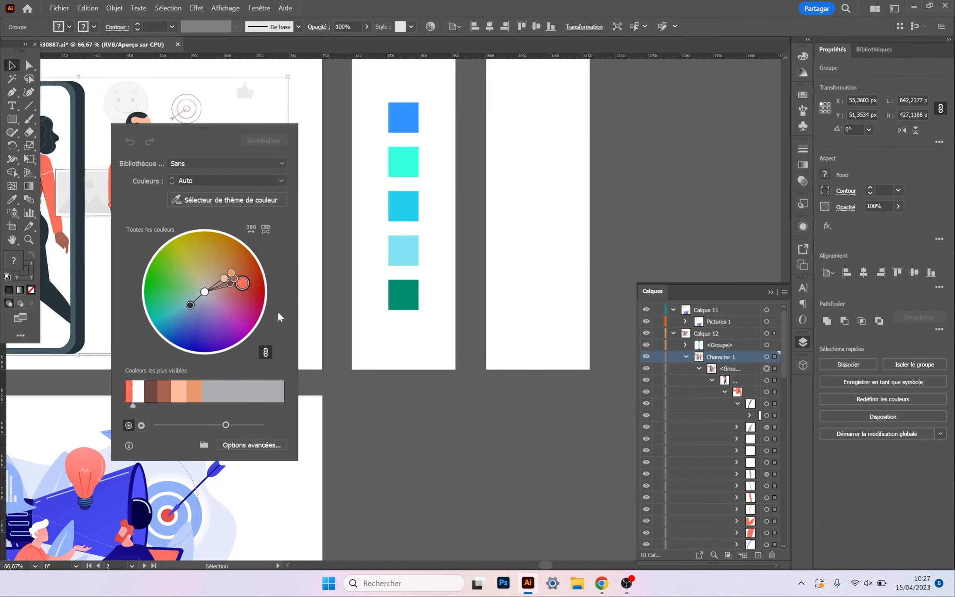
pyautogui.click(428, 26)
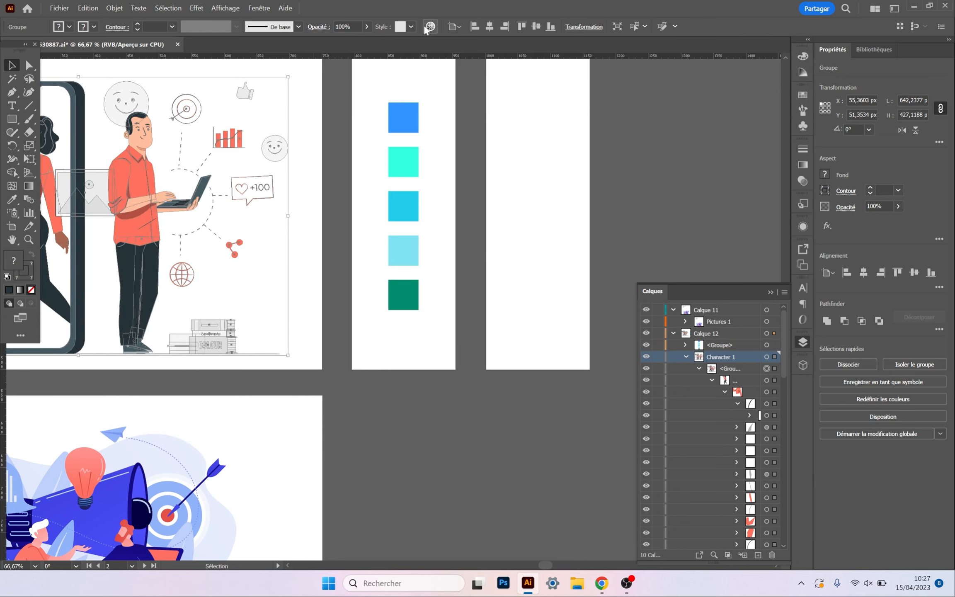
pyautogui.click(407, 120)
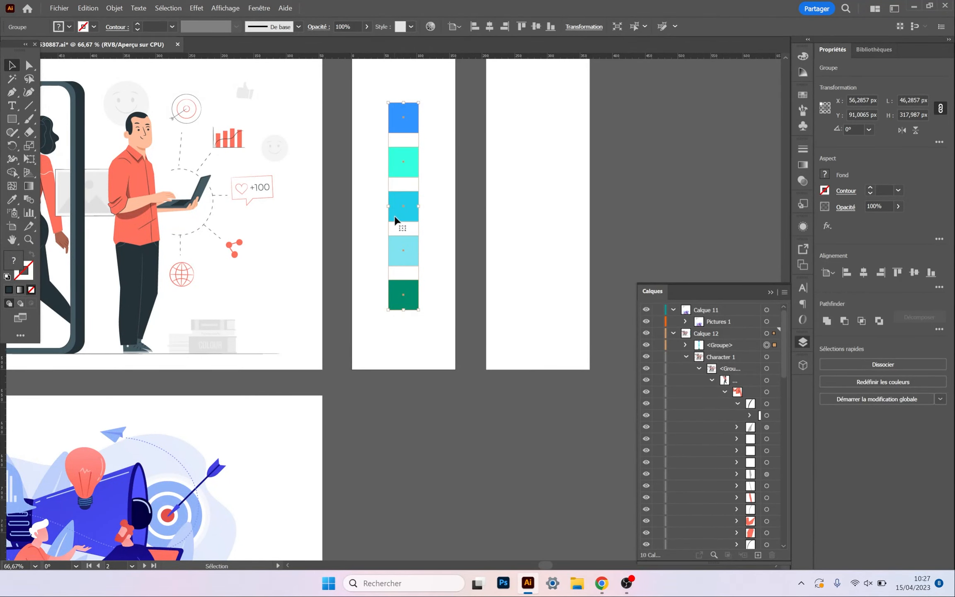
# - Draw a dark square of about 45 px on the empty narrow artboard and duplicate it downwards into a column of six
pyautogui.click(11, 119)
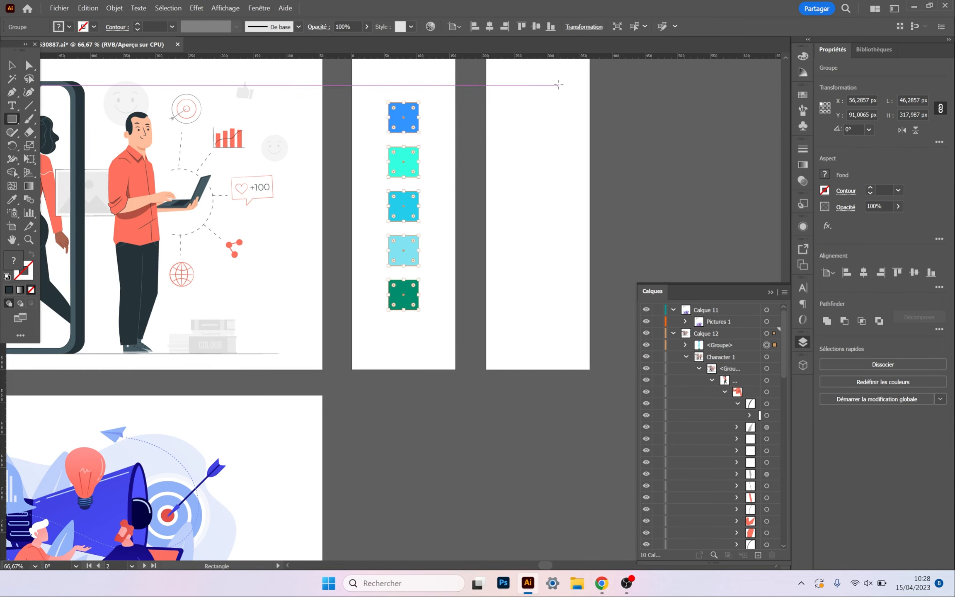
pyautogui.moveTo(521, 98); pyautogui.dragTo(533, 161)
pyautogui.press('v')
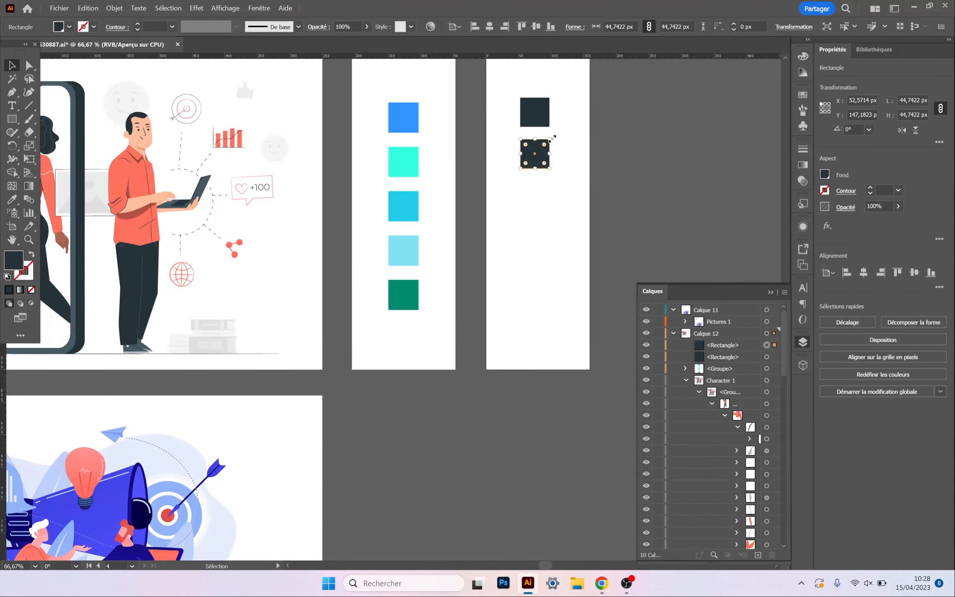
pyautogui.hotkey('ctrl', 'd')
pyautogui.hotkey('ctrl', 'd')
pyautogui.hotkey('ctrl', 'd')
pyautogui.hotkey('ctrl', 'd')
pyautogui.click(615, 142)
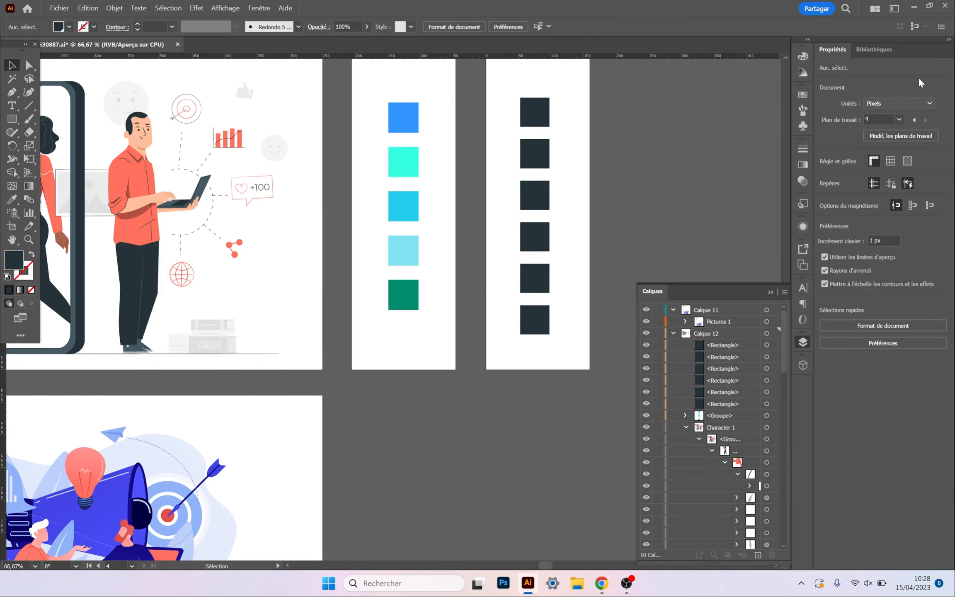
# - Fill the first three squares with turquoise #33FFE0, pink and pale peach from the SMS FACTOR library
pyautogui.click(875, 50)
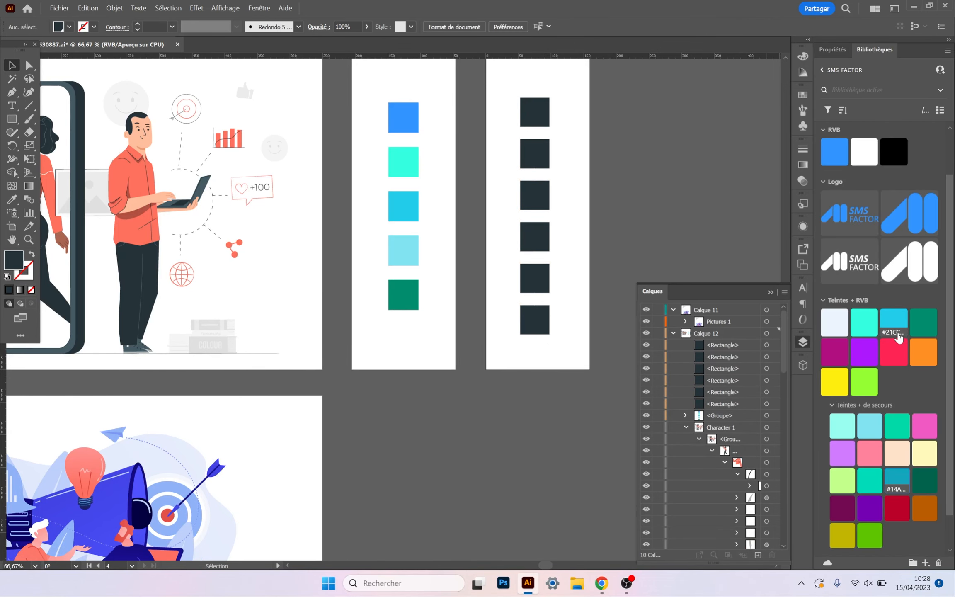
pyautogui.scroll(-2, 900, 337)
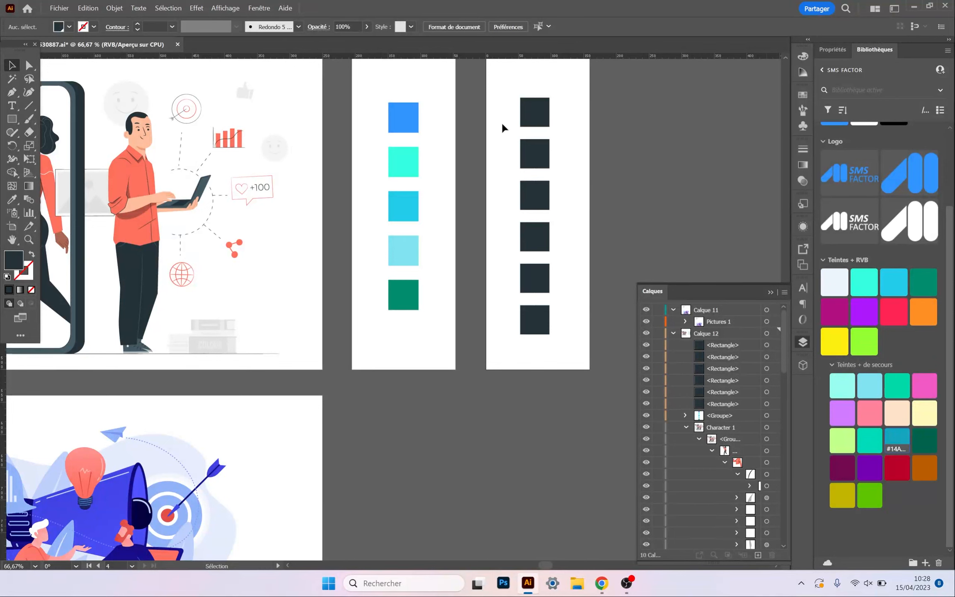
pyautogui.click(532, 125)
pyautogui.click(864, 281)
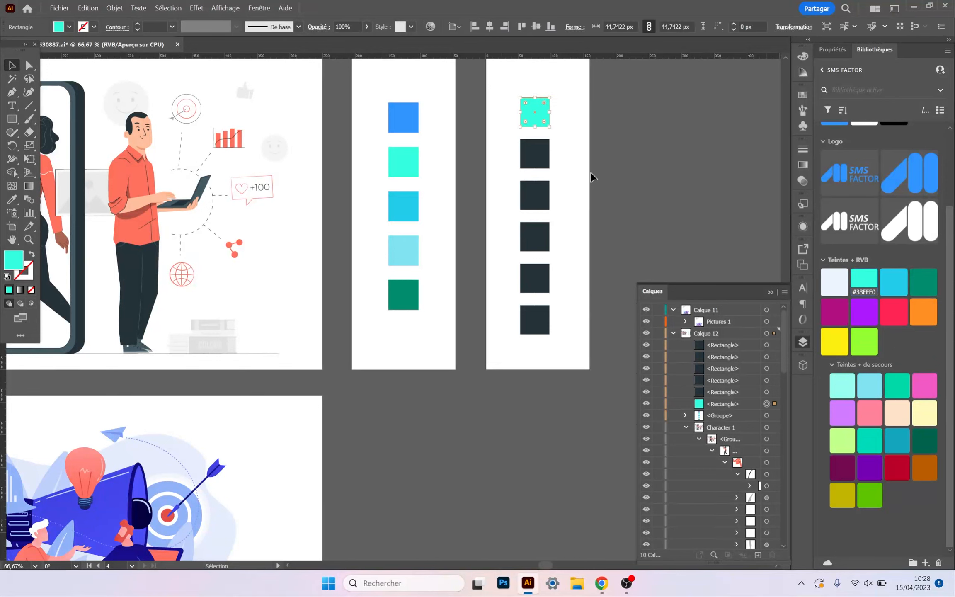
pyautogui.click(543, 154)
pyautogui.click(924, 386)
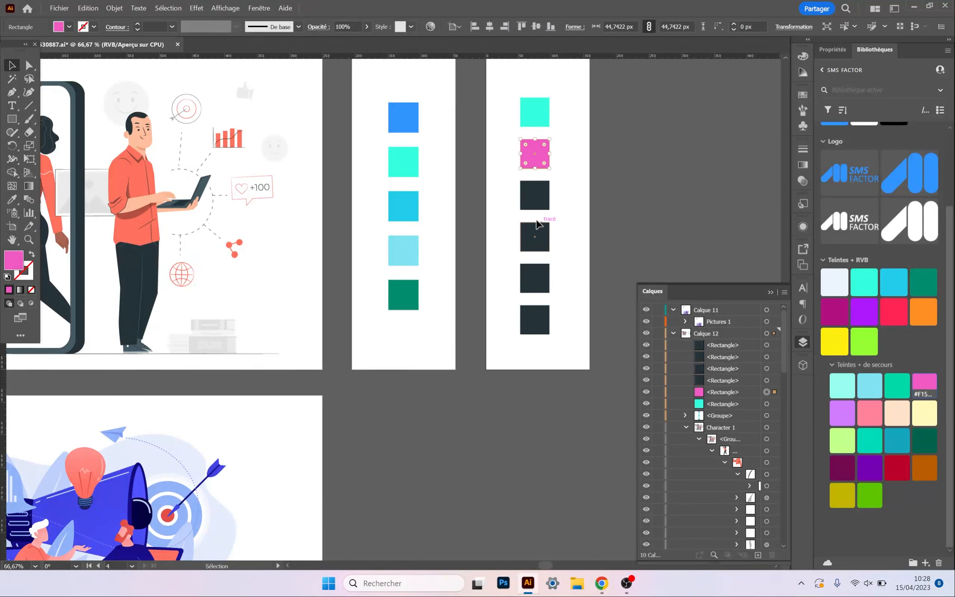
pyautogui.click(534, 199)
pyautogui.click(897, 412)
pyautogui.click(705, 246)
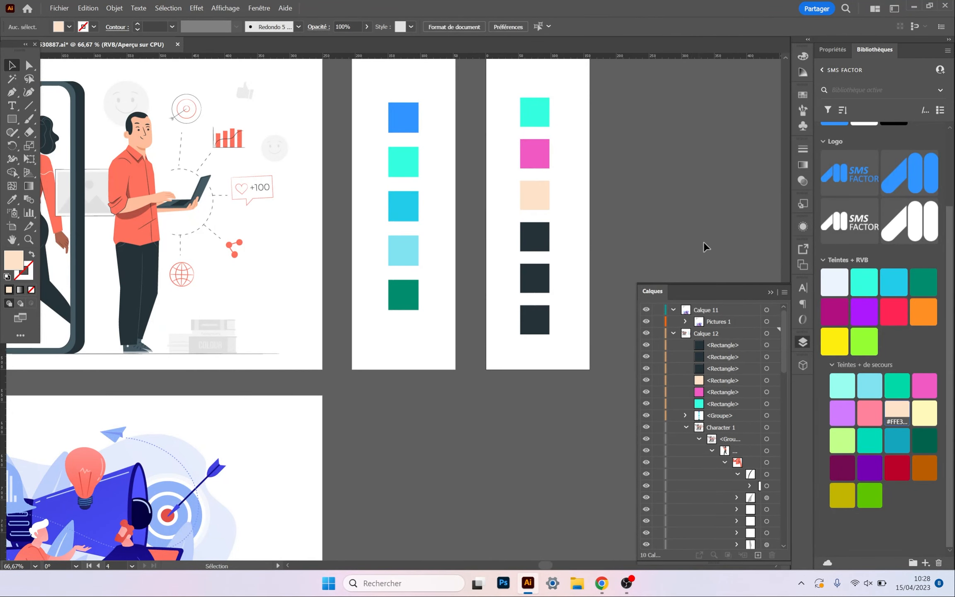
# - Group the turquoise, pink and peach squares, and select each of the two palette groups in turn
pyautogui.moveTo(538, 187); pyautogui.dragTo(550, 200)
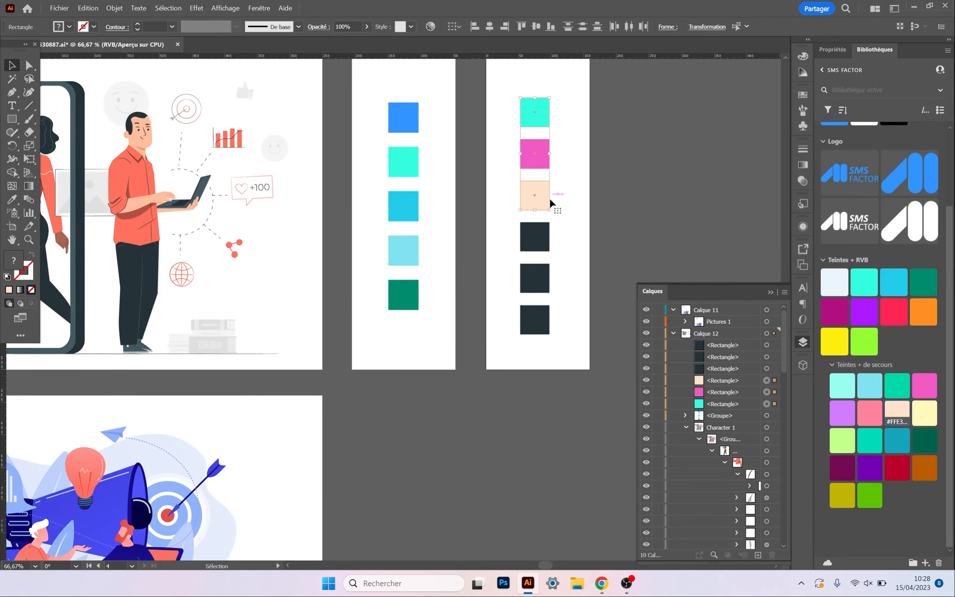
pyautogui.hotkey('ctrl', 'g')
pyautogui.click(659, 191)
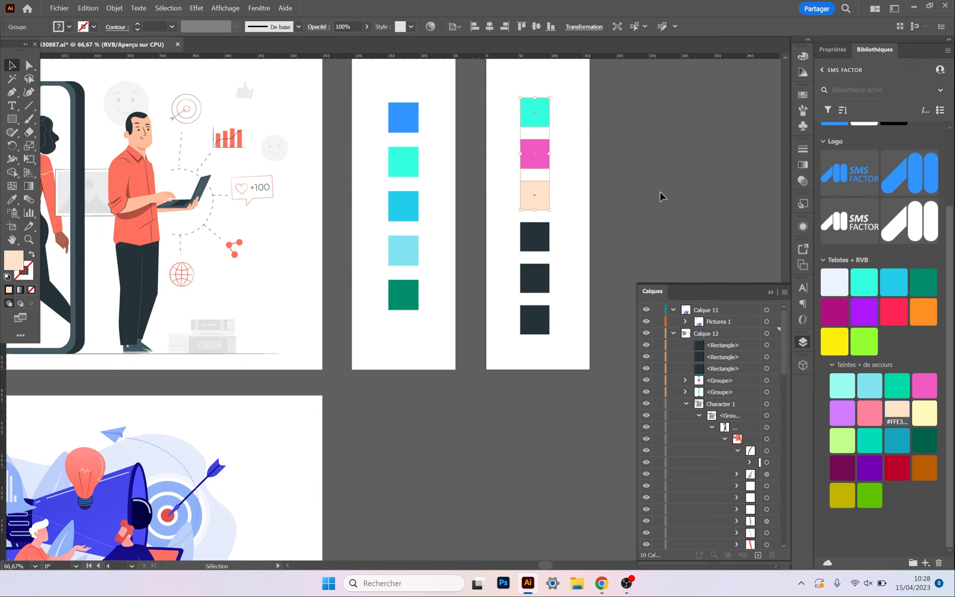
pyautogui.click(531, 188)
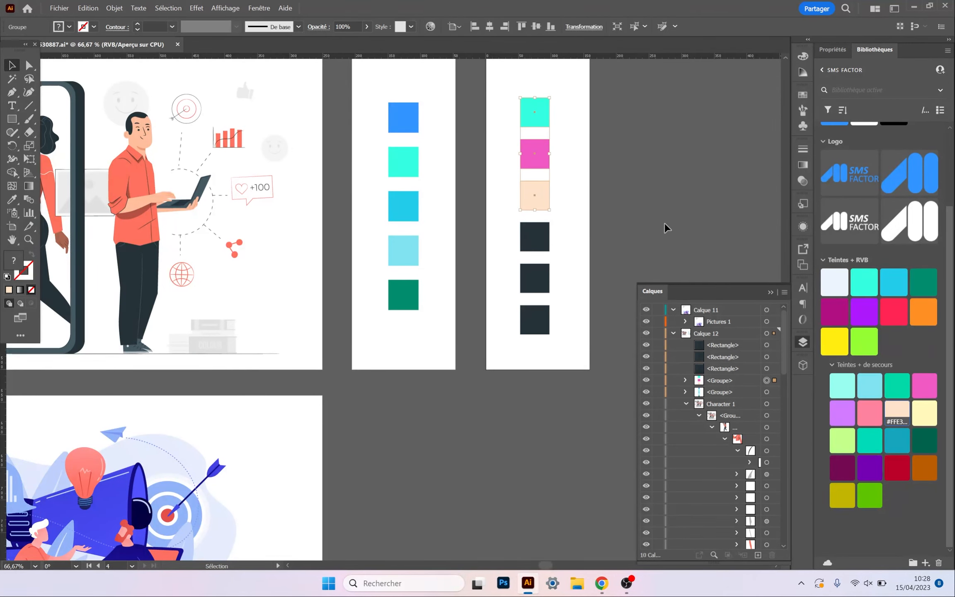
pyautogui.click(417, 166)
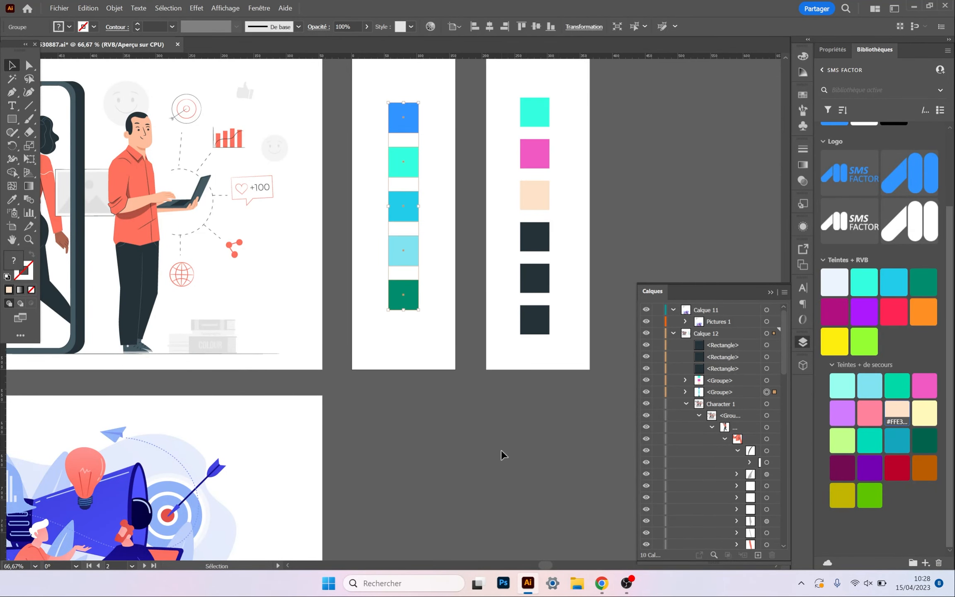
pyautogui.click(547, 165)
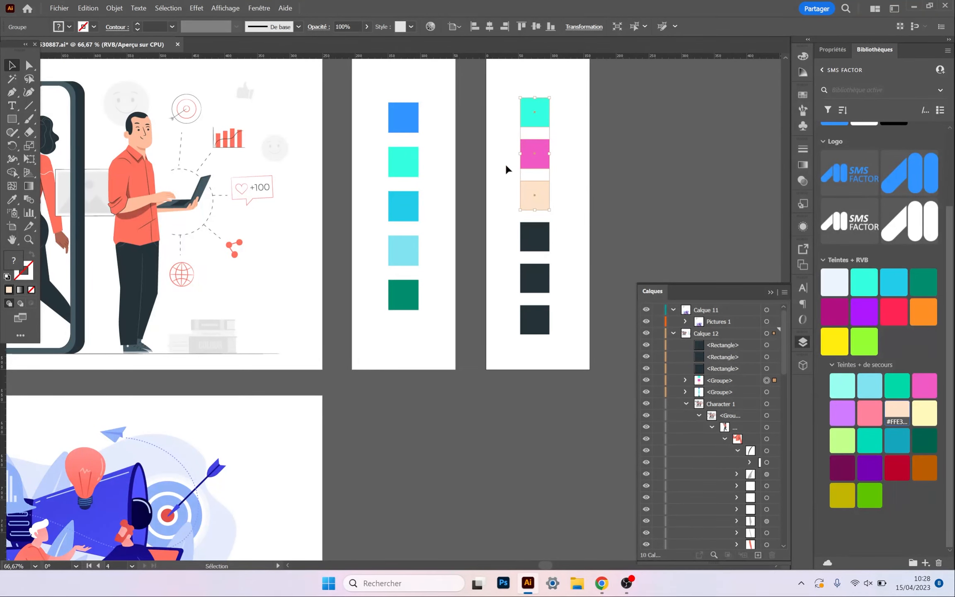
pyautogui.click(400, 206)
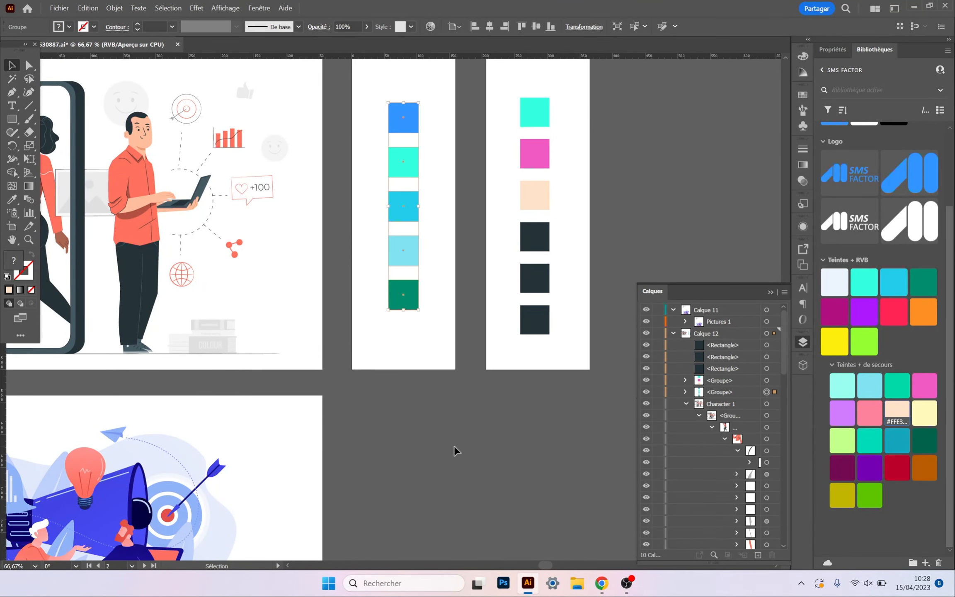
# - Recolour the phone illustration with the colour theme picker, sampling the blue-green swatch group, and move the dialog clear of the characters
pyautogui.hscroll(-5, 505, 431)
pyautogui.scroll(-1, 222, 219)
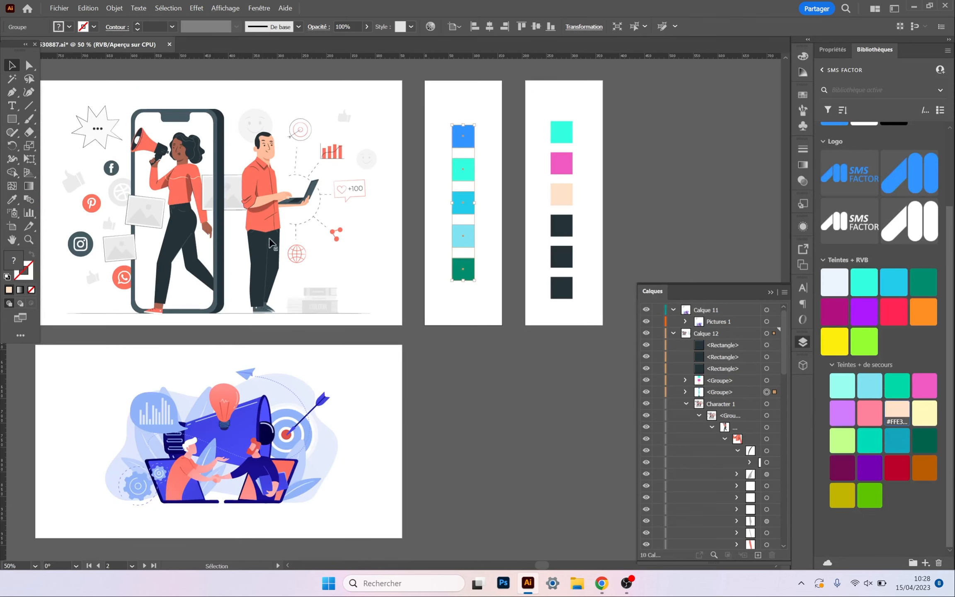
pyautogui.click(270, 211)
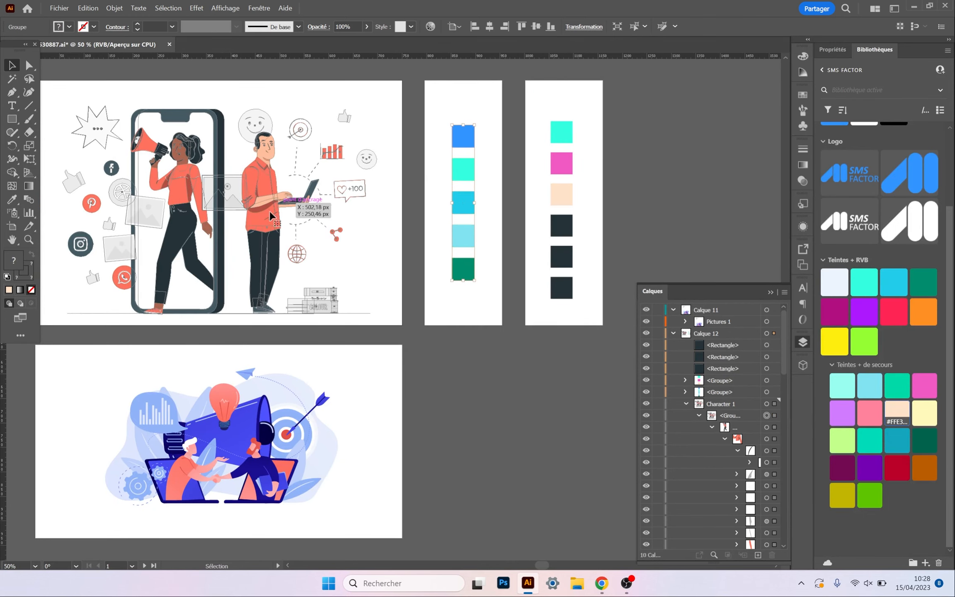
pyautogui.click(433, 27)
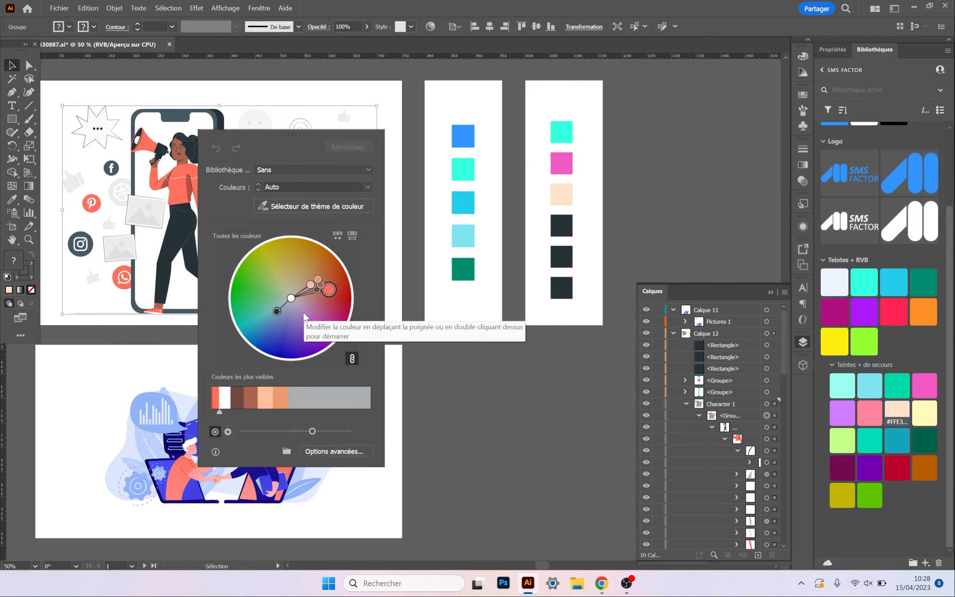
pyautogui.click(317, 206)
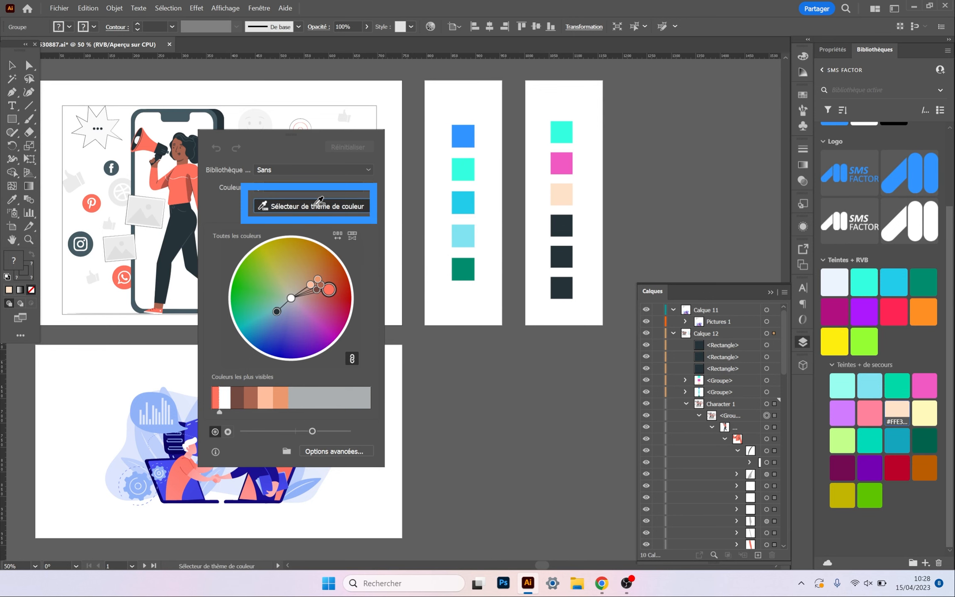
pyautogui.click(468, 138)
pyautogui.moveTo(252, 132); pyautogui.dragTo(464, 176)
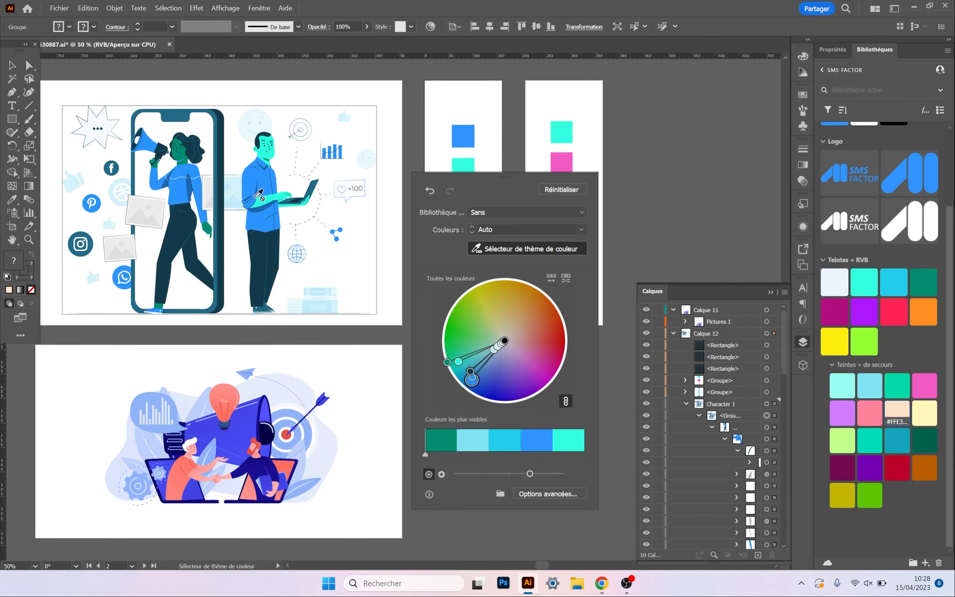
# - Unlink the harmony colours and change the man's turquoise skin to a light peach on the colour wheel
pyautogui.scroll(1, 250, 217)
pyautogui.moveTo(225, 165); pyautogui.dragTo(278, 227)
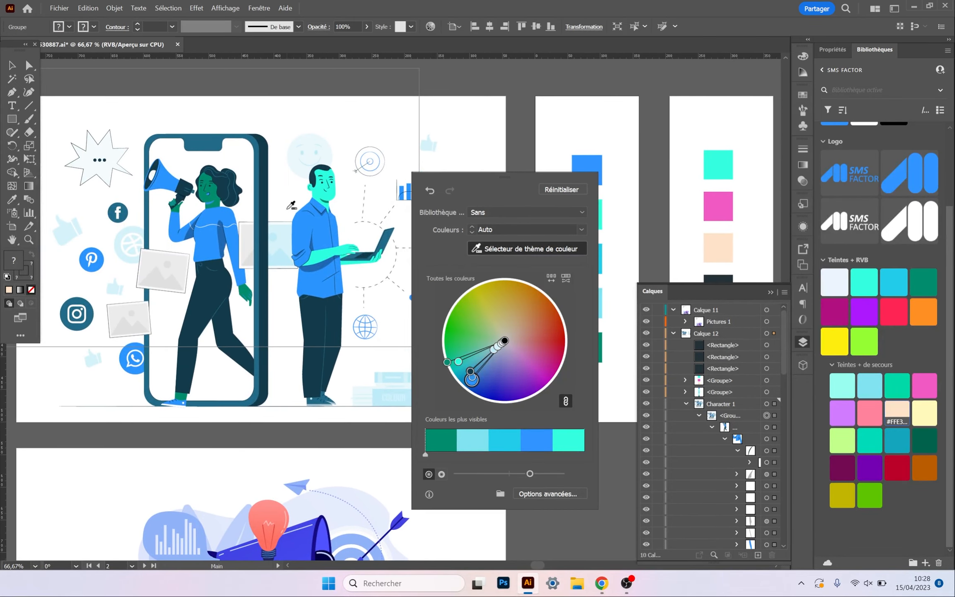
pyautogui.click(565, 401)
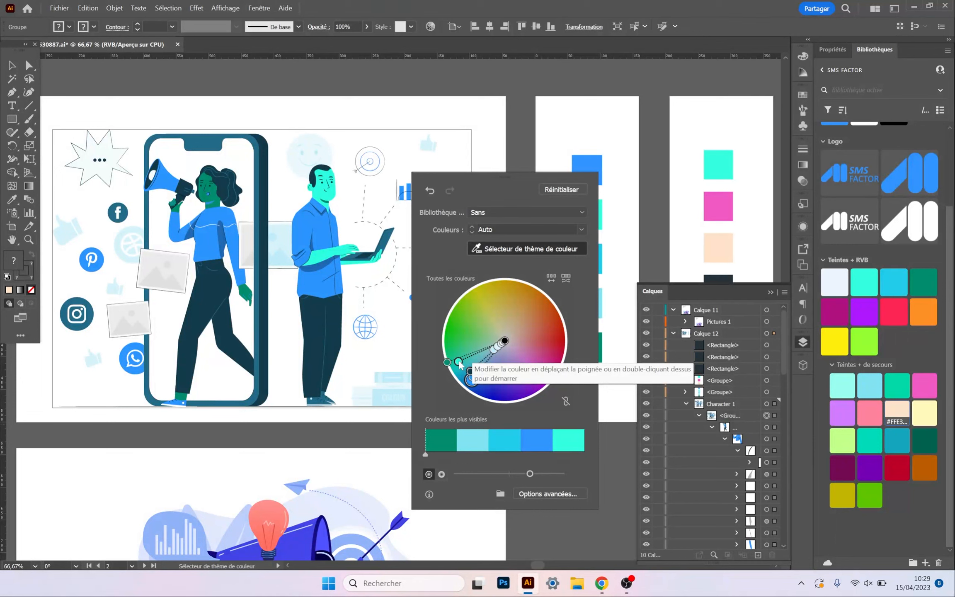
pyautogui.moveTo(460, 364); pyautogui.dragTo(503, 303)
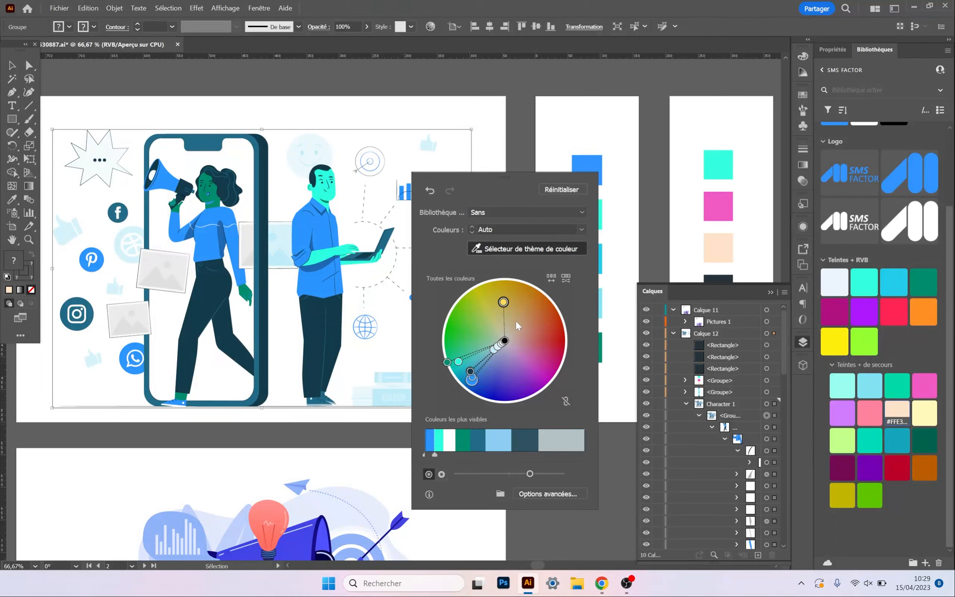
pyautogui.hotkey('ctrl', 'z')
pyautogui.moveTo(459, 363); pyautogui.dragTo(523, 338)
pyautogui.hotkey('ctrl', 'z')
pyautogui.click(565, 399)
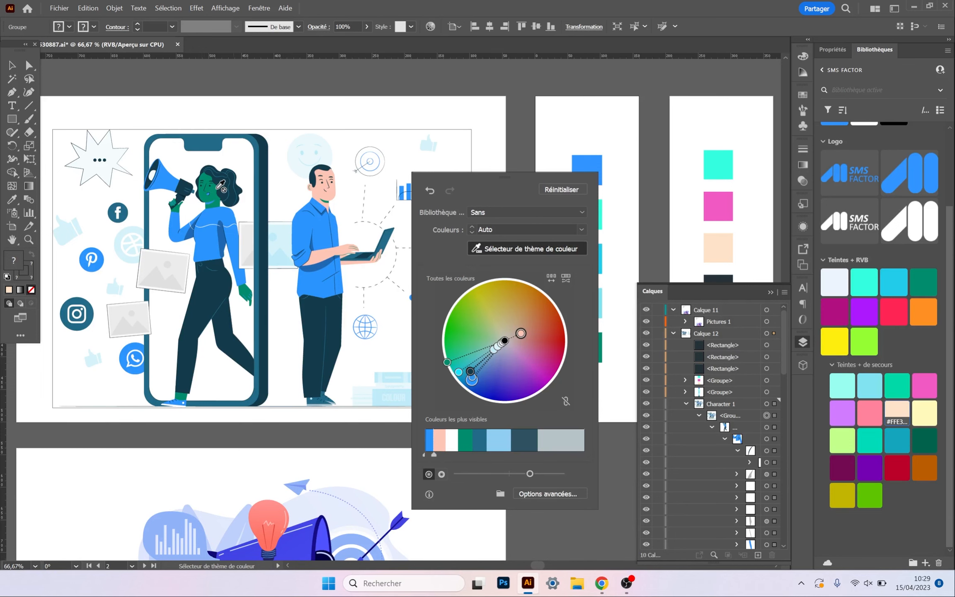
# - Try shifting the phone frame's dark blue to golden brown on the colour wheel, undoing each trial
pyautogui.click(467, 369)
pyautogui.moveTo(467, 368); pyautogui.dragTo(497, 302)
pyautogui.hotkey('ctrl', 'z')
pyautogui.moveTo(468, 371); pyautogui.dragTo(509, 302)
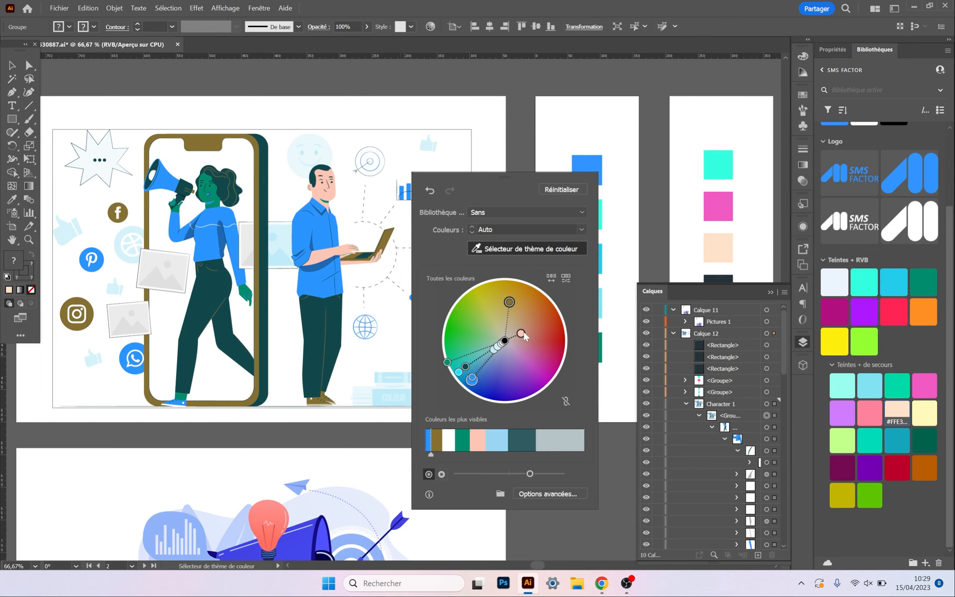
pyautogui.hotkey('ctrl', 'z')
# - Shift the clothing to vivid blue and dark green, and turn the woman's green skin brown on the colour wheel
pyautogui.moveTo(471, 373); pyautogui.dragTo(503, 319)
pyautogui.hotkey('ctrl', 'z')
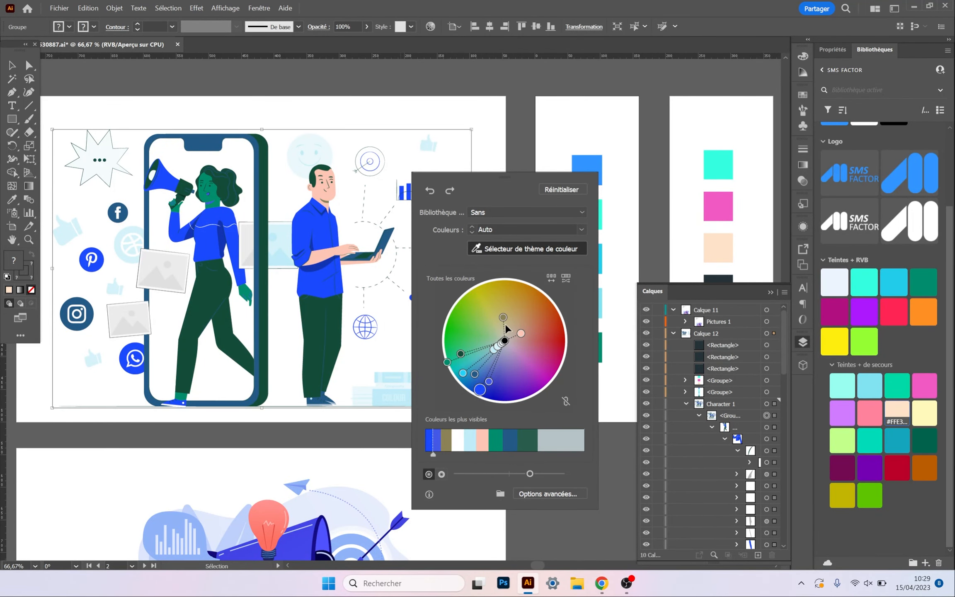
pyautogui.moveTo(447, 363); pyautogui.dragTo(513, 305)
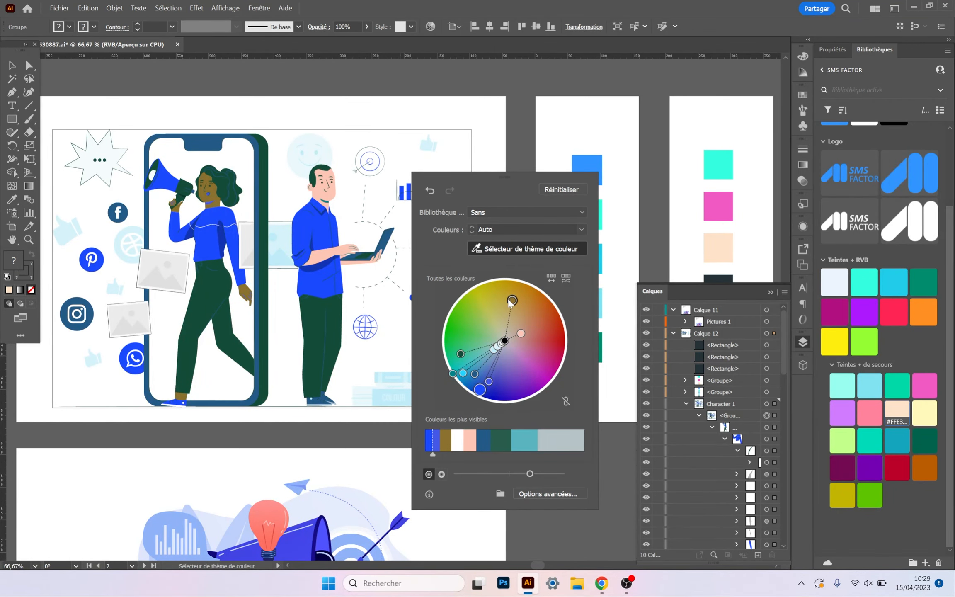
# - Reset the phone illustration, try the blue-green swatch palette again with unlinked harmony colours, and reset it once more
pyautogui.click(562, 189)
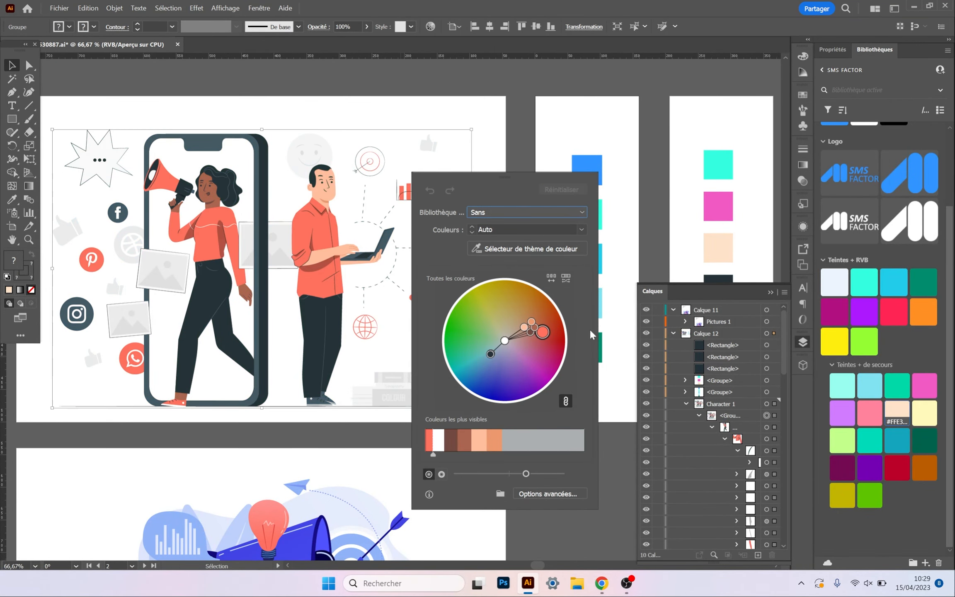
pyautogui.click(533, 249)
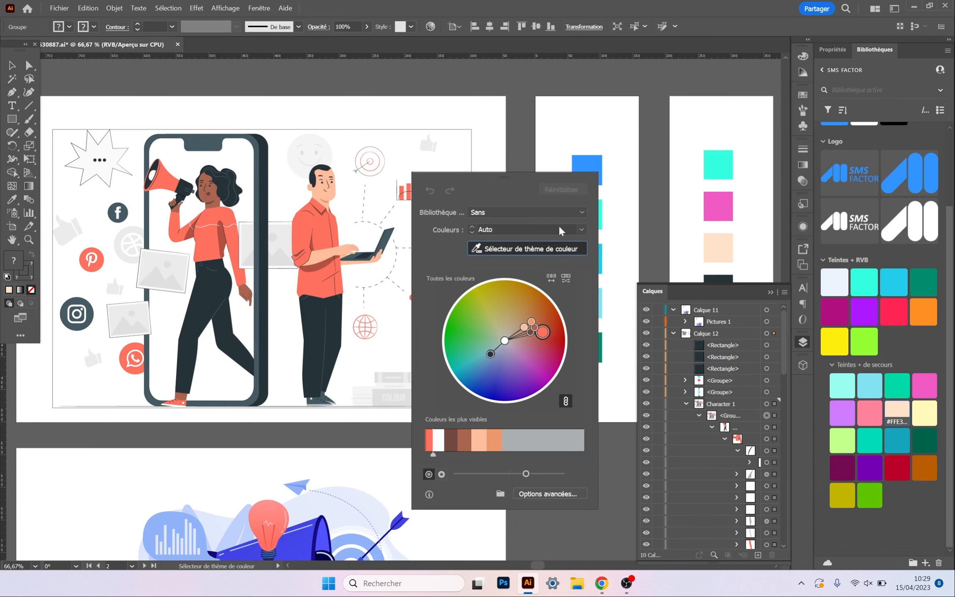
pyautogui.click(597, 160)
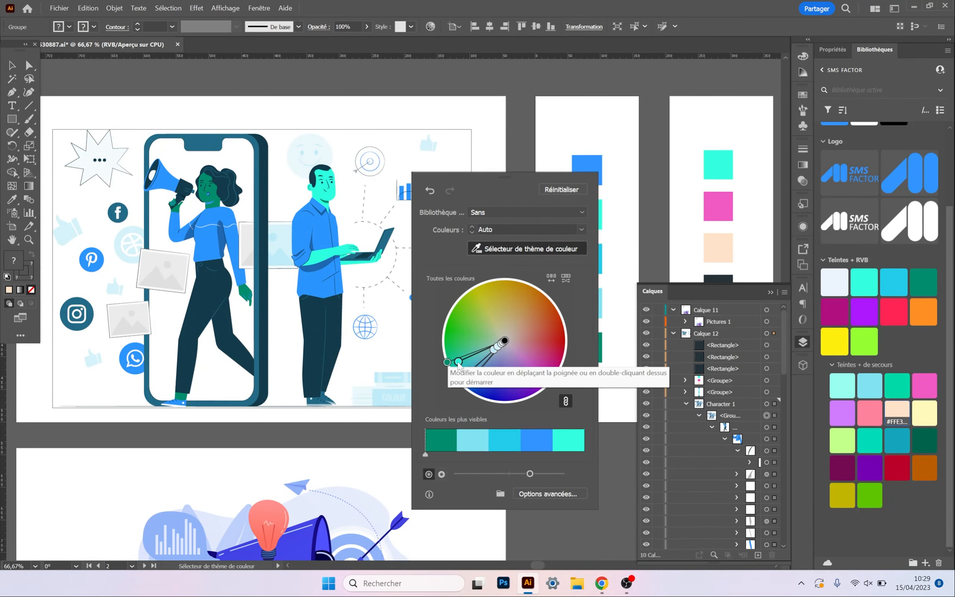
pyautogui.moveTo(458, 362); pyautogui.dragTo(456, 360)
pyautogui.click(564, 400)
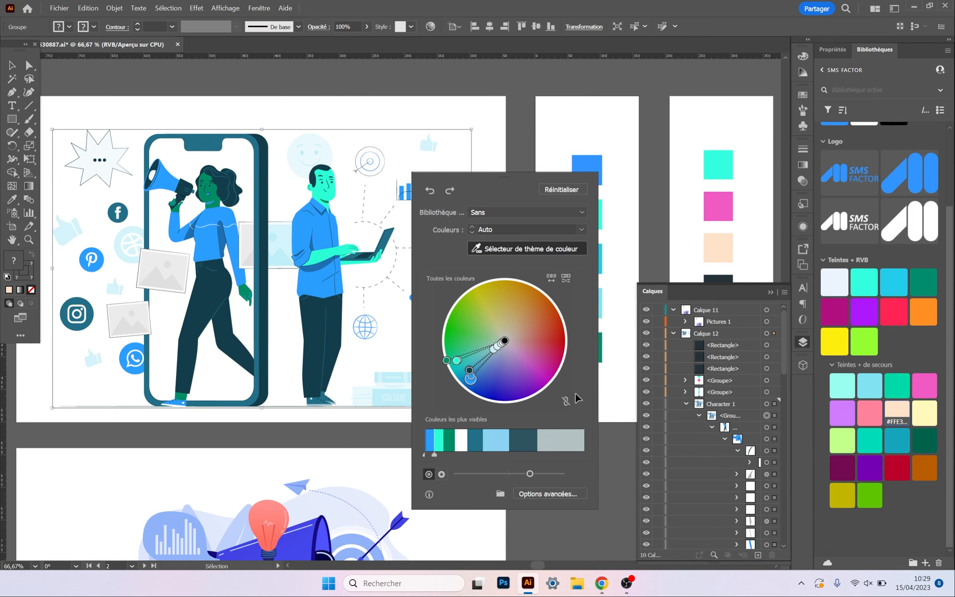
pyautogui.click(560, 190)
# - Recolour the phone illustration by sampling the blue-green swatch group and unlink the harmony colours
pyautogui.click(538, 245)
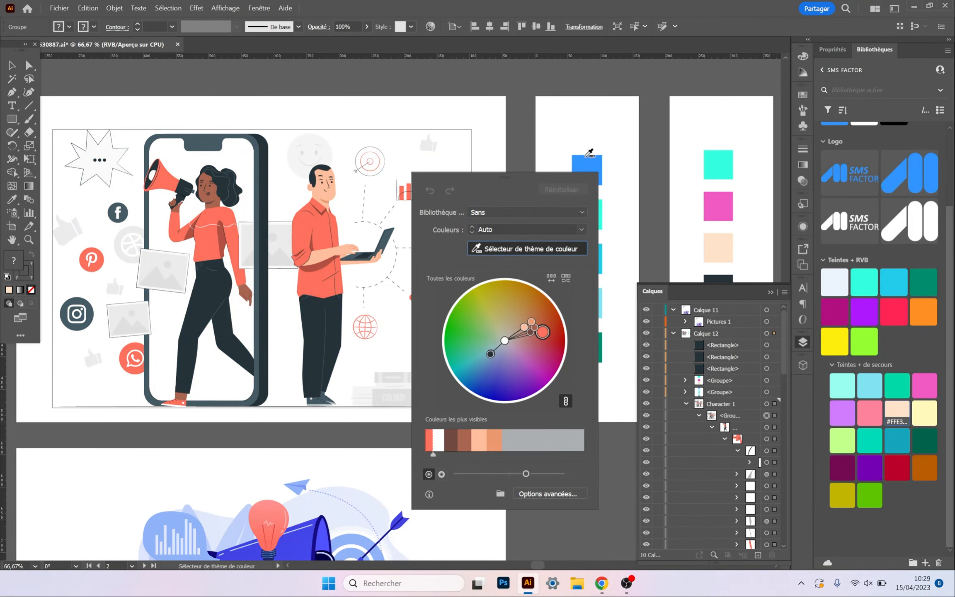
pyautogui.click(589, 158)
pyautogui.click(565, 401)
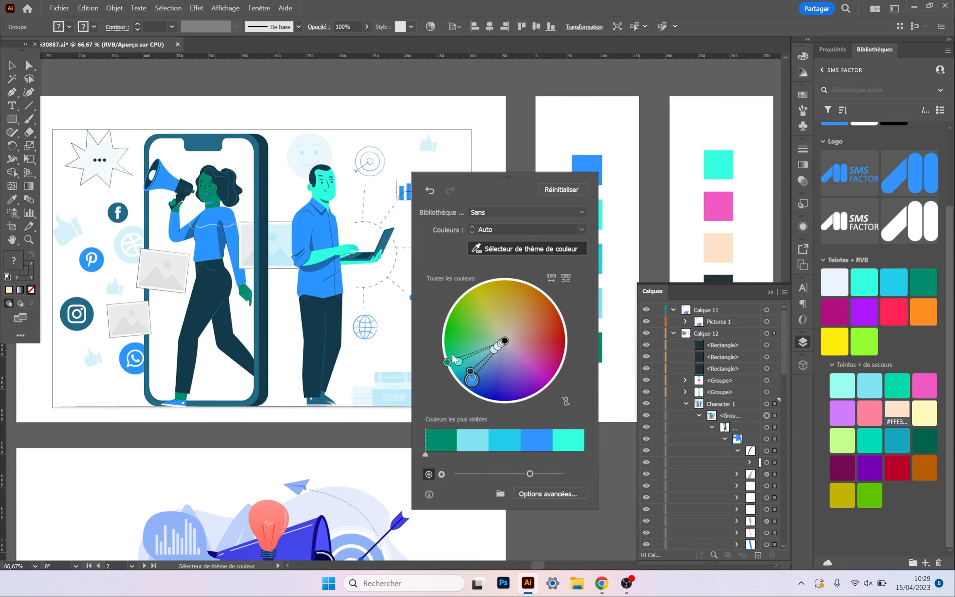
# - Change the man's turquoise skin to light peach and the woman's green skin to golden brown on the colour wheel
pyautogui.moveTo(458, 362); pyautogui.dragTo(519, 335)
pyautogui.click(447, 361)
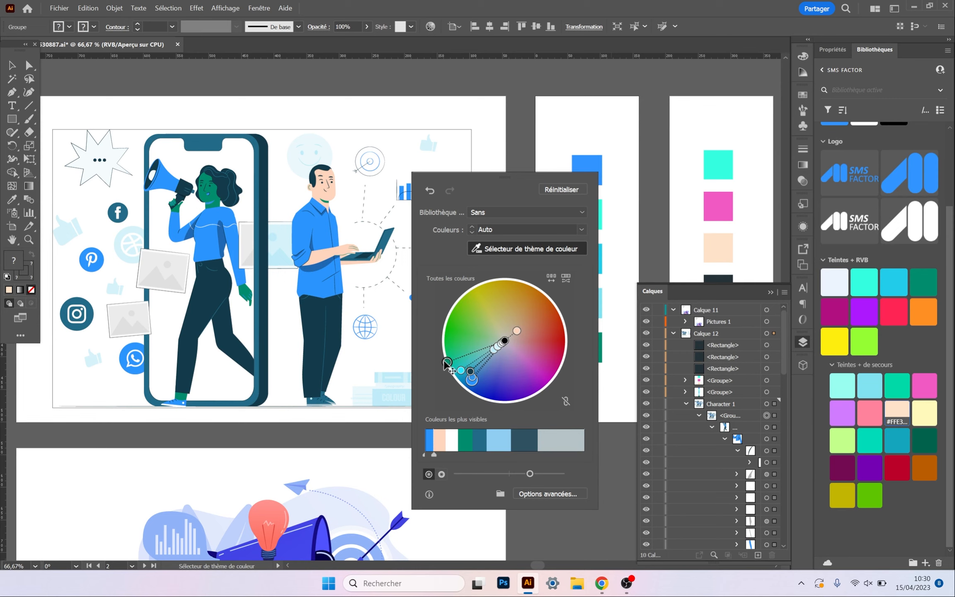
pyautogui.moveTo(447, 363); pyautogui.dragTo(509, 312)
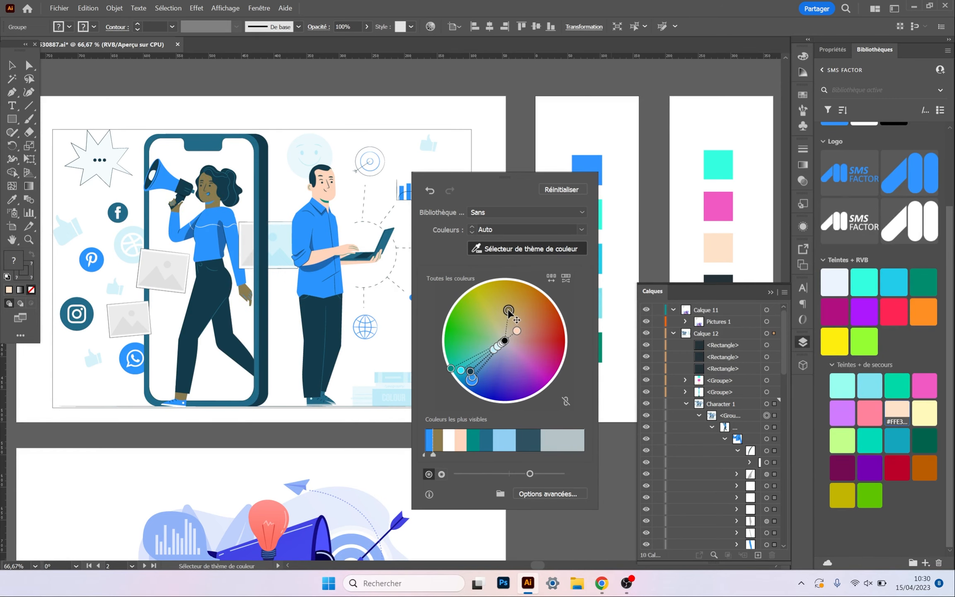
# - Try shifting the remaining dark green to a muted brown on the colour wheel, and undo the change
pyautogui.moveTo(452, 370); pyautogui.dragTo(509, 327)
pyautogui.hotkey('ctrl', 'z')
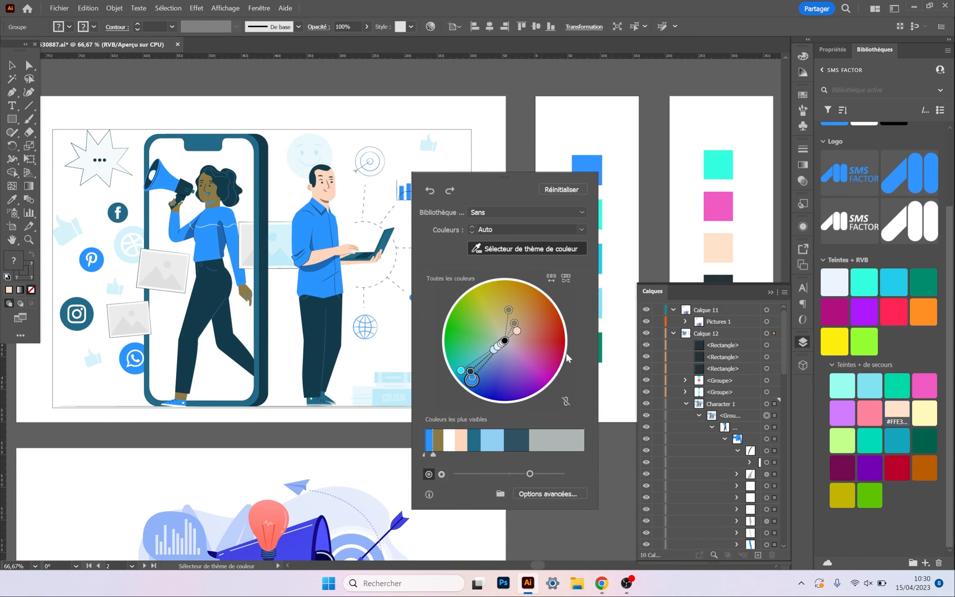
pyautogui.hotkey('ctrl', 'z')
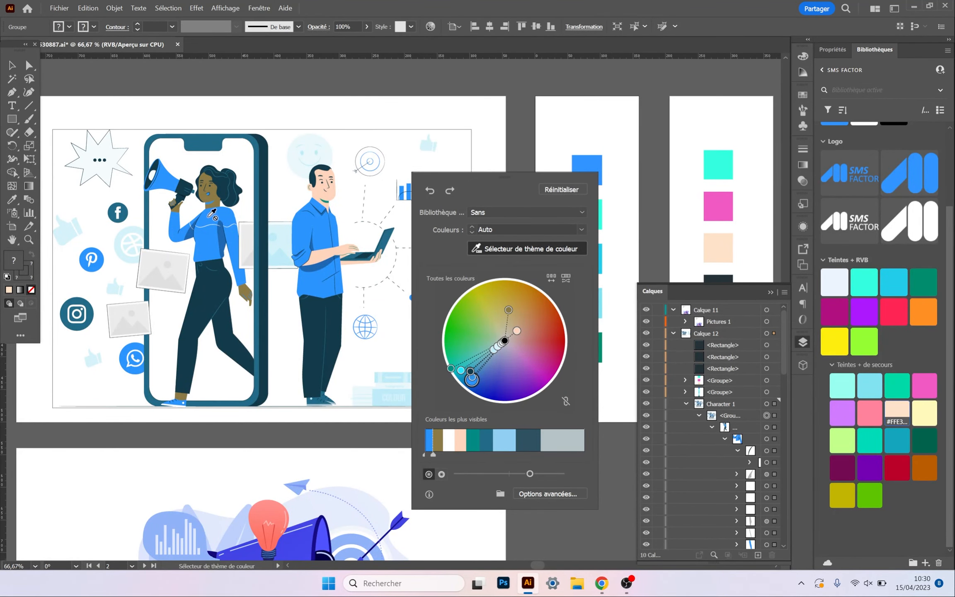
# - Reset the phone illustration to its original coral colours and keep the recolour dialog clear of the characters
pyautogui.click(11, 65)
pyautogui.scroll(-1, 239, 271)
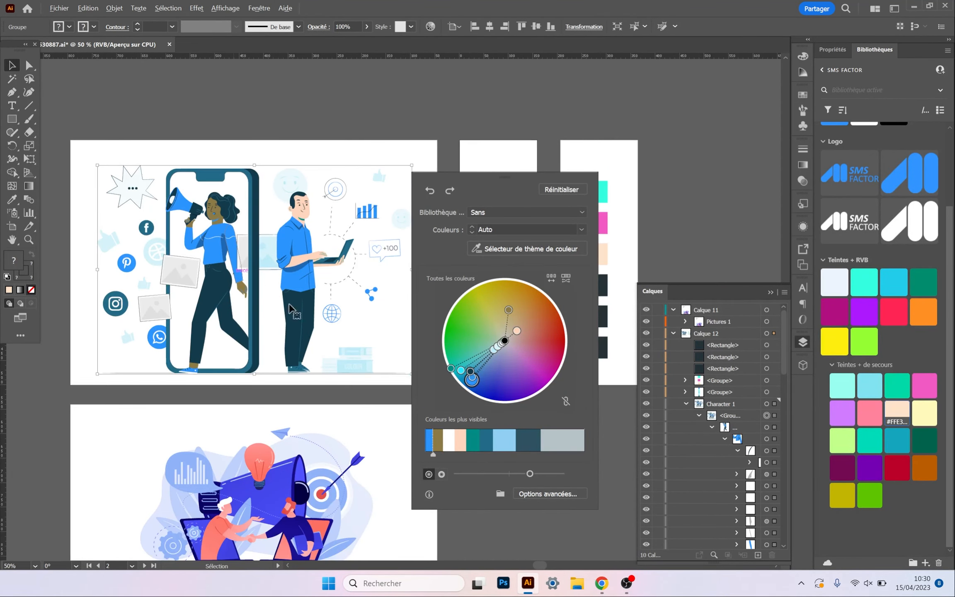
pyautogui.moveTo(331, 353); pyautogui.dragTo(314, 320)
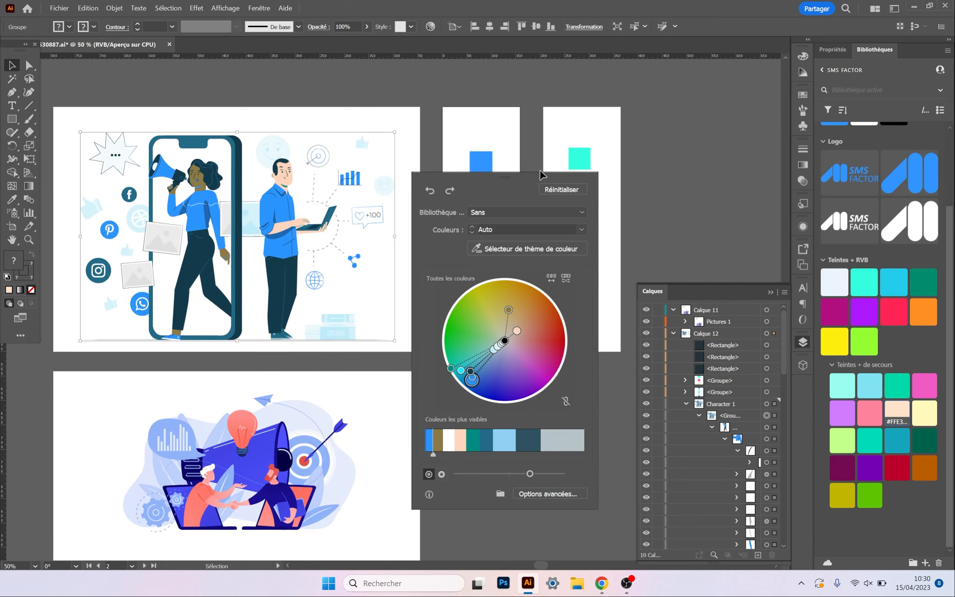
pyautogui.moveTo(540, 170); pyautogui.dragTo(638, 164)
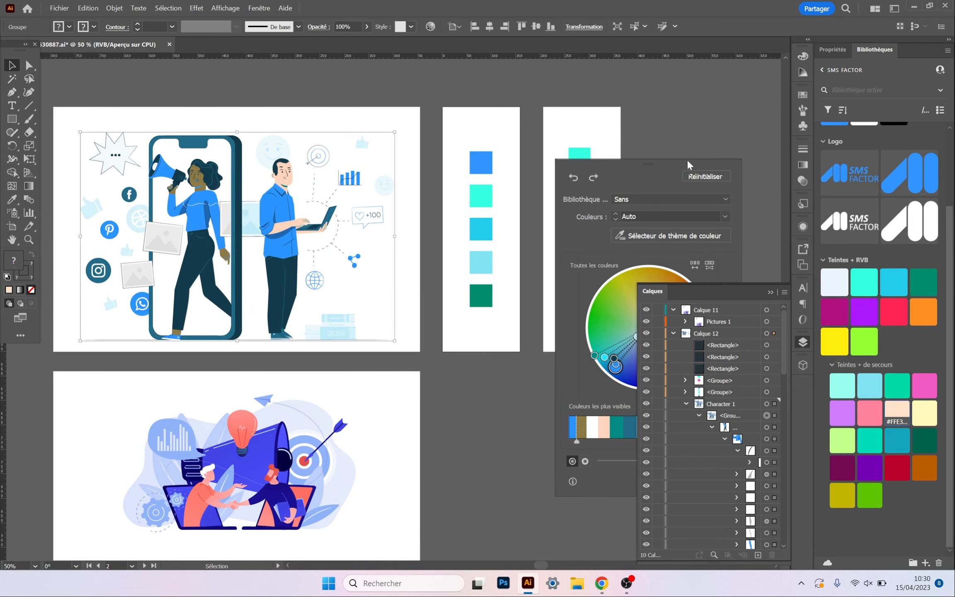
pyautogui.click(692, 176)
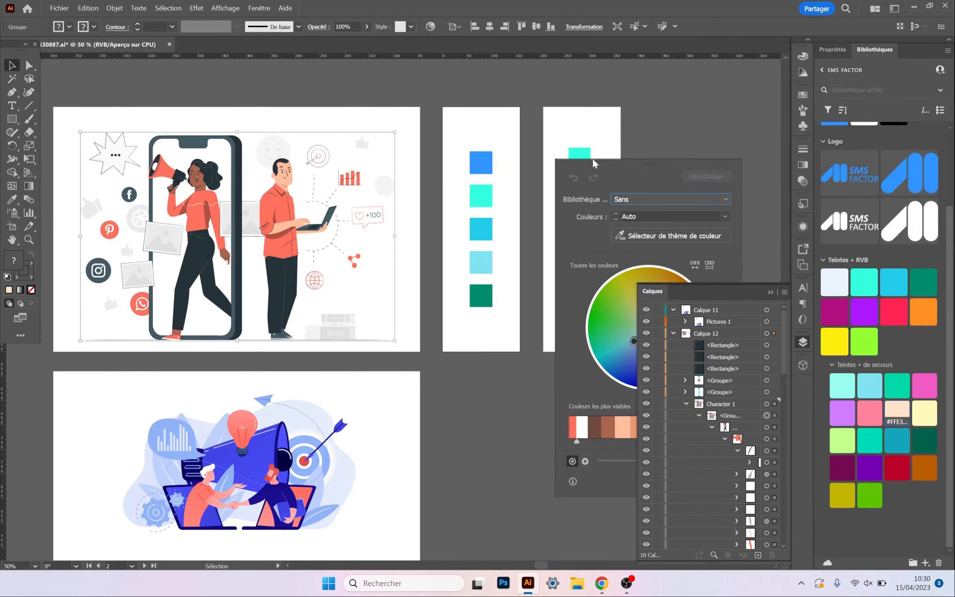
pyautogui.moveTo(613, 166); pyautogui.dragTo(525, 127)
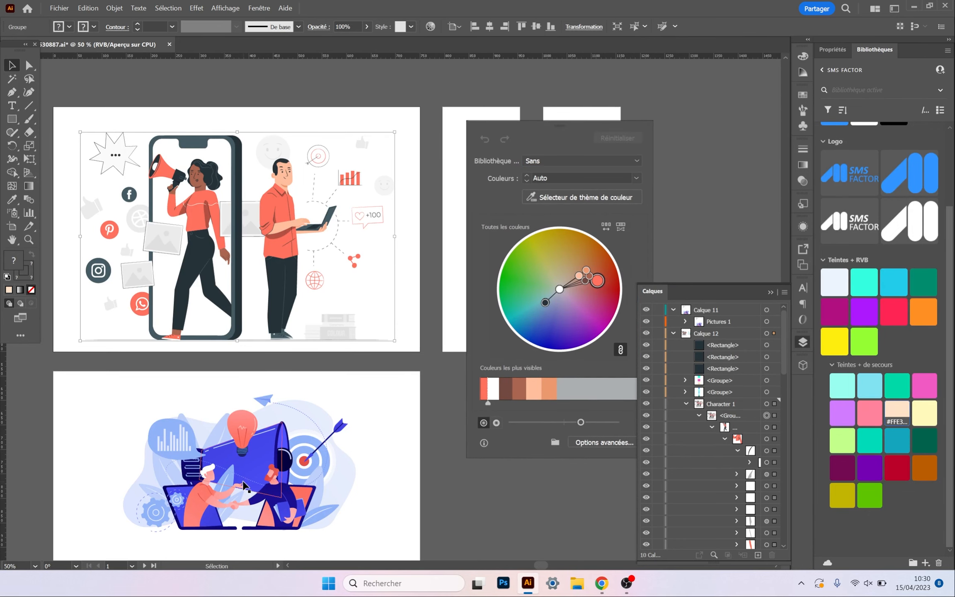
# - Reopen Recolor Artwork on the phone illustration and sample the colour theme of the handshake illustration below it
pyautogui.click(267, 482)
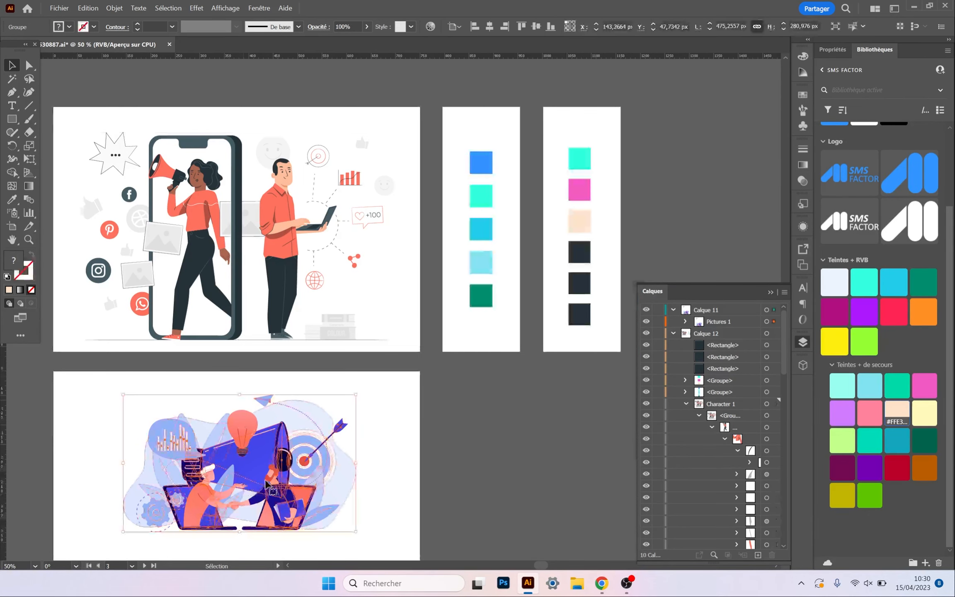
pyautogui.click(429, 386)
pyautogui.click(274, 189)
pyautogui.click(431, 26)
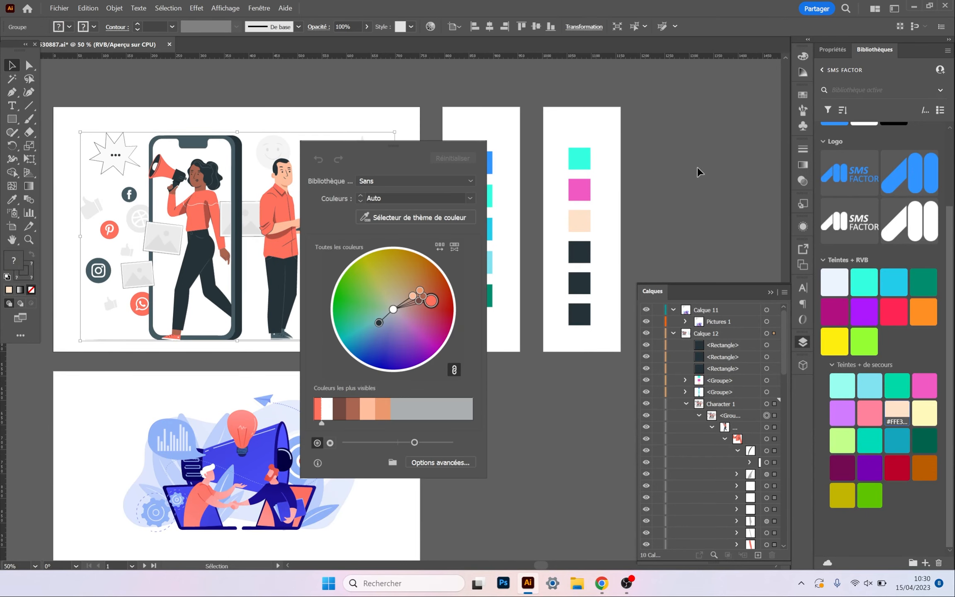
pyautogui.click(419, 220)
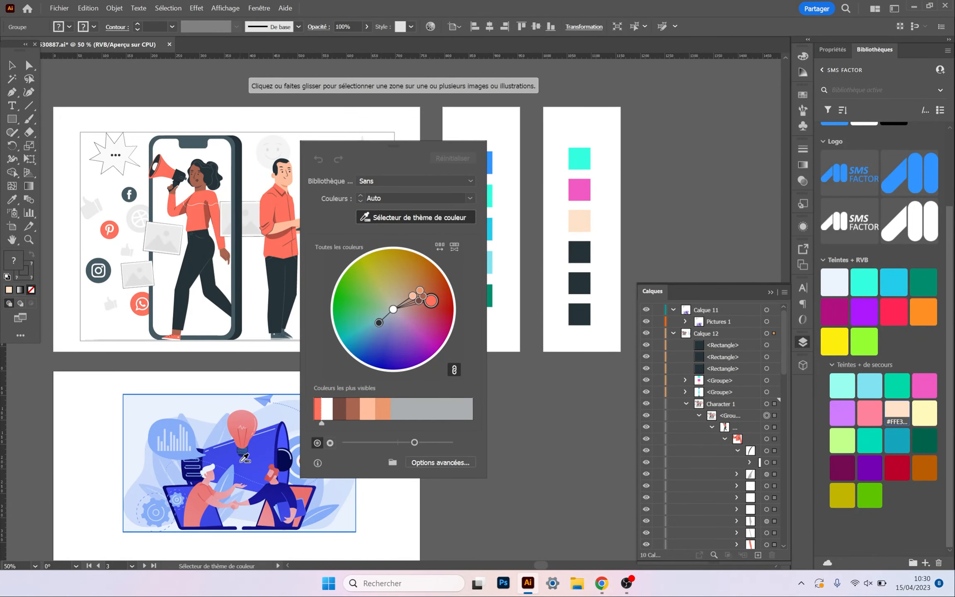
pyautogui.click(242, 460)
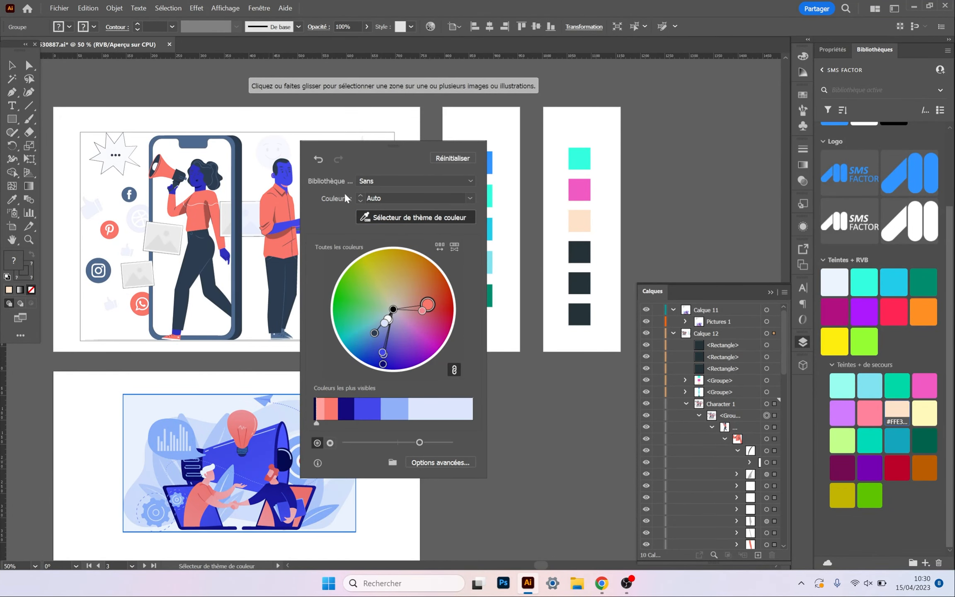
# - Try rotating the linked harmony colours so the coral clothing turns blue, and undo the shift
pyautogui.moveTo(358, 144); pyautogui.dragTo(407, 140)
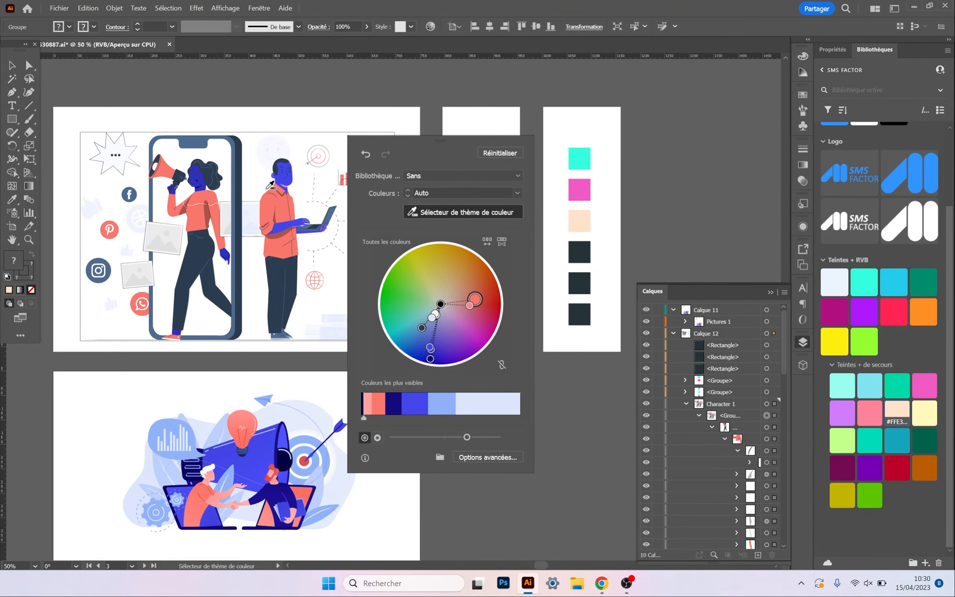
pyautogui.click(501, 364)
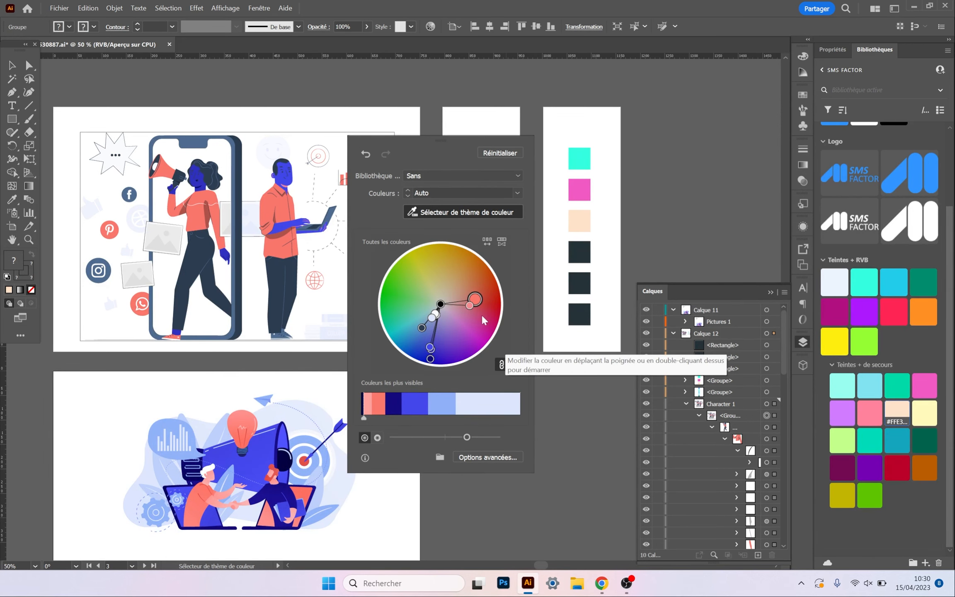
pyautogui.moveTo(475, 299); pyautogui.dragTo(424, 335)
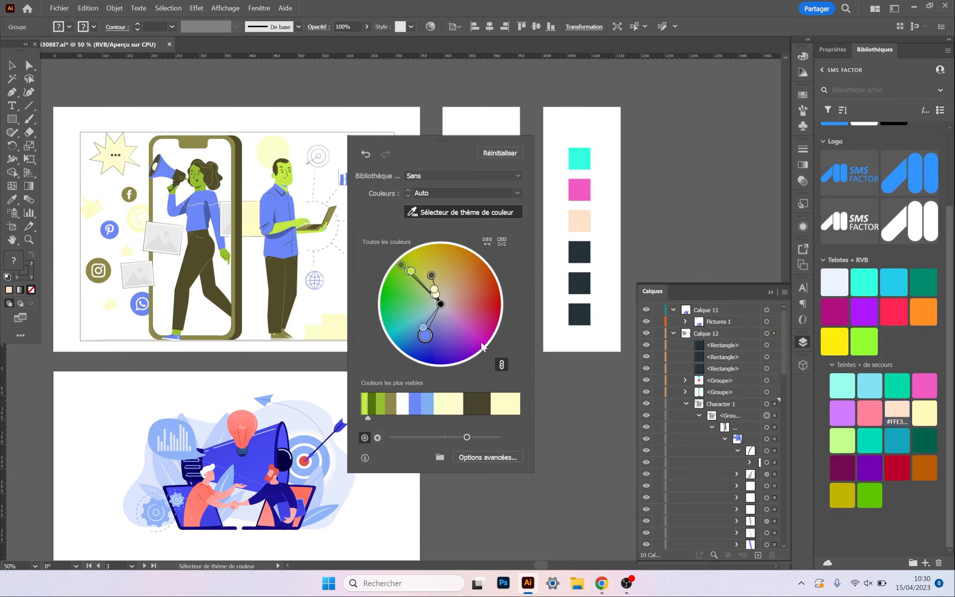
pyautogui.click(488, 154)
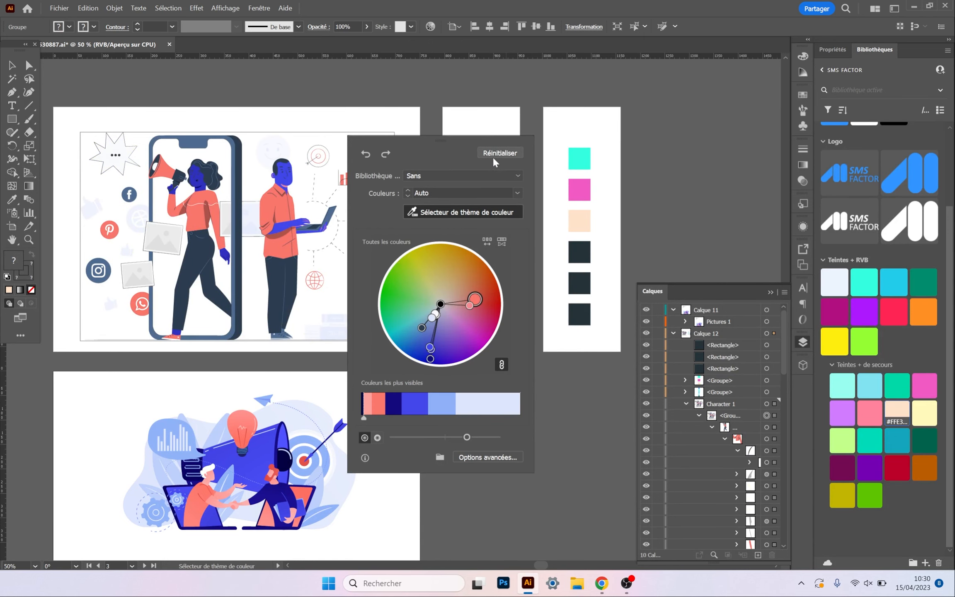
# - Restore the phone illustration's original colours, open the advanced recolour options and review the list of current colours
pyautogui.moveTo(417, 138); pyautogui.dragTo(360, 245)
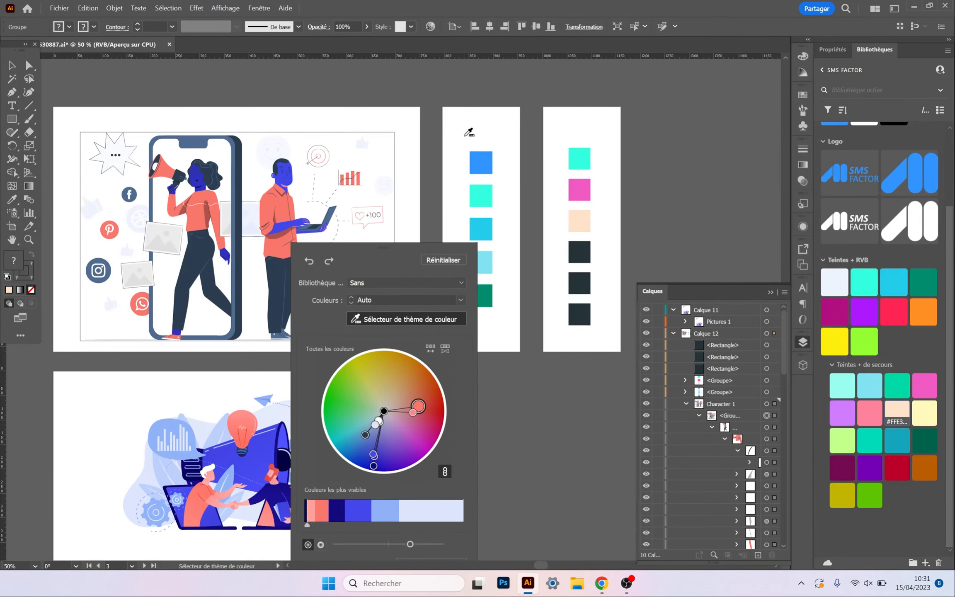
pyautogui.click(476, 220)
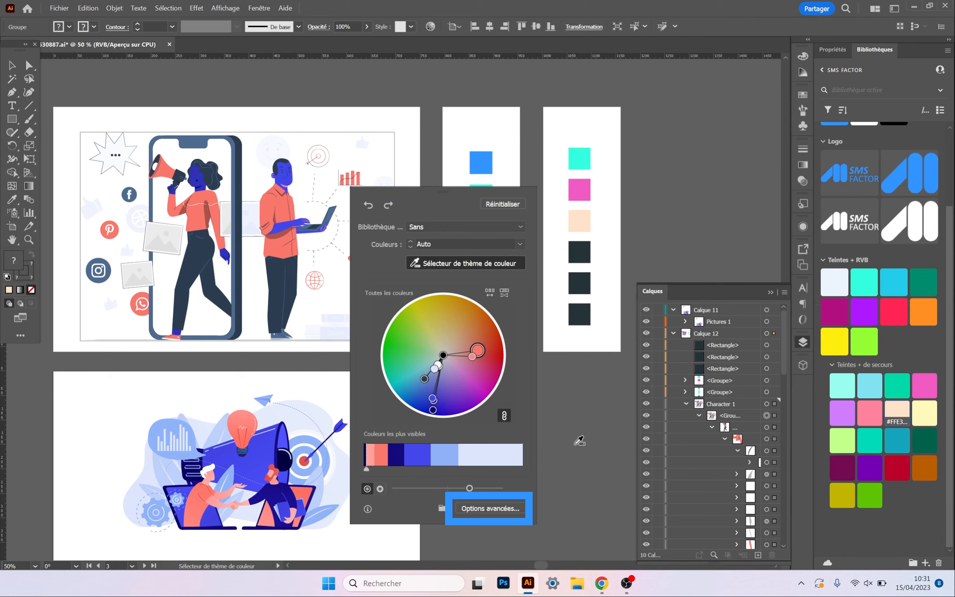
pyautogui.click(513, 208)
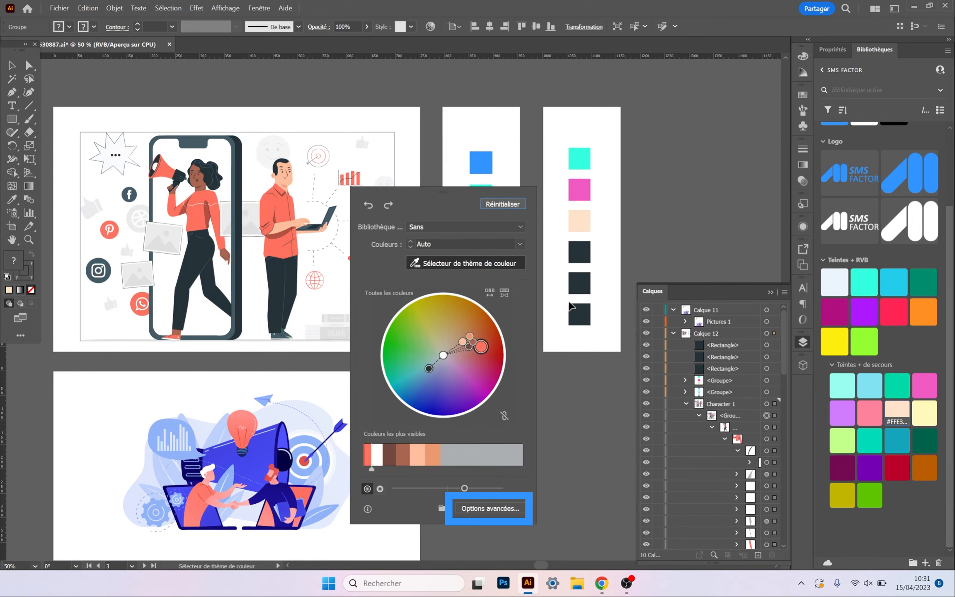
pyautogui.click(491, 511)
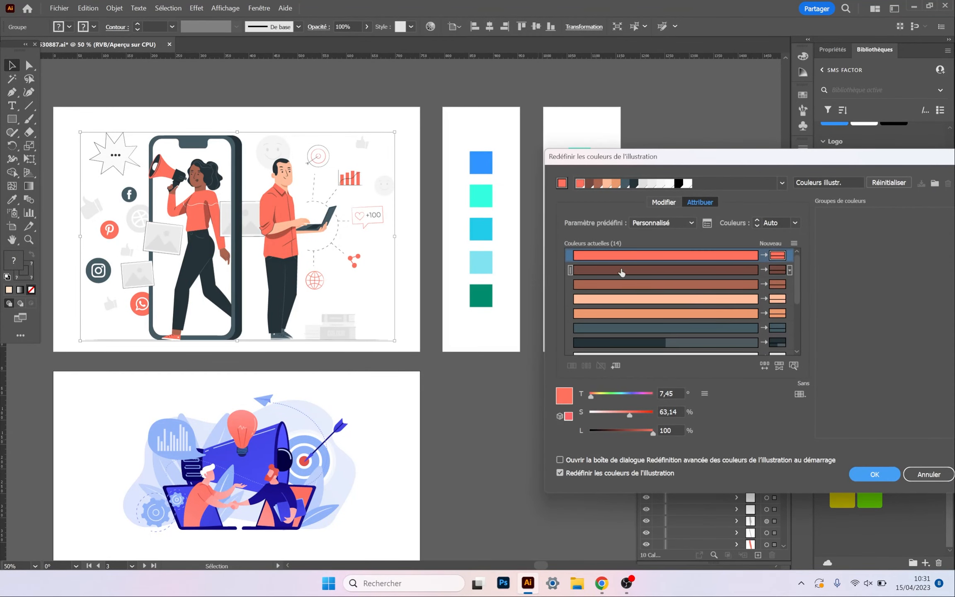
pyautogui.scroll(-5, 665, 315)
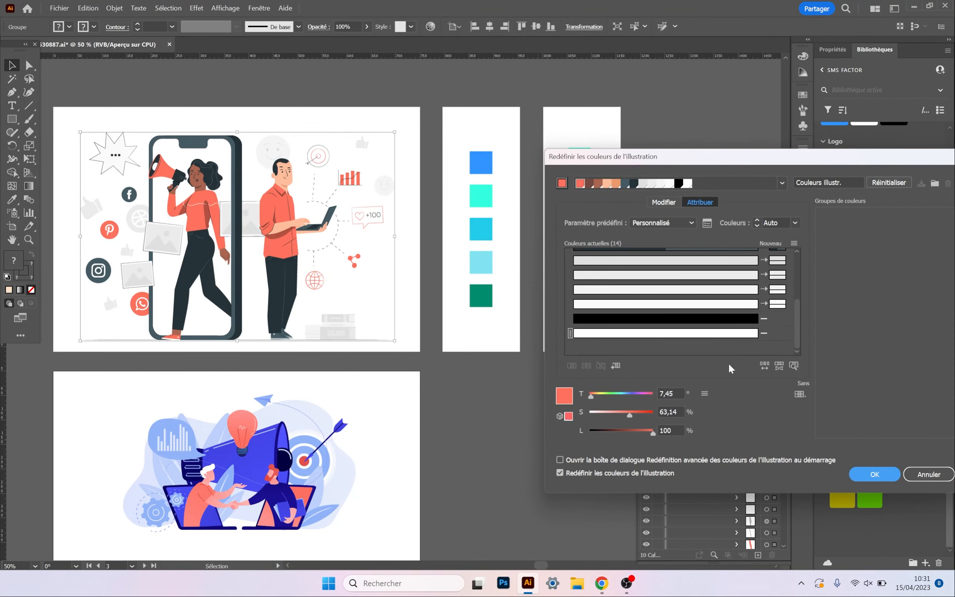
pyautogui.scroll(5, 706, 348)
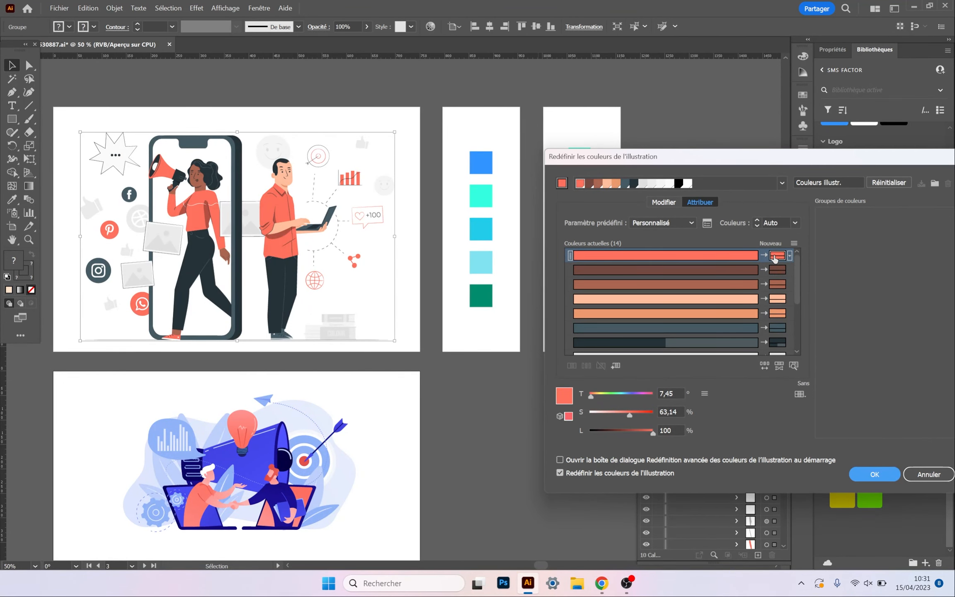
# - Assign 3195FF as the new colour for the coral and check the rest of the current colours
pyautogui.doubleClick(774, 256)
pyautogui.write('3195FF')
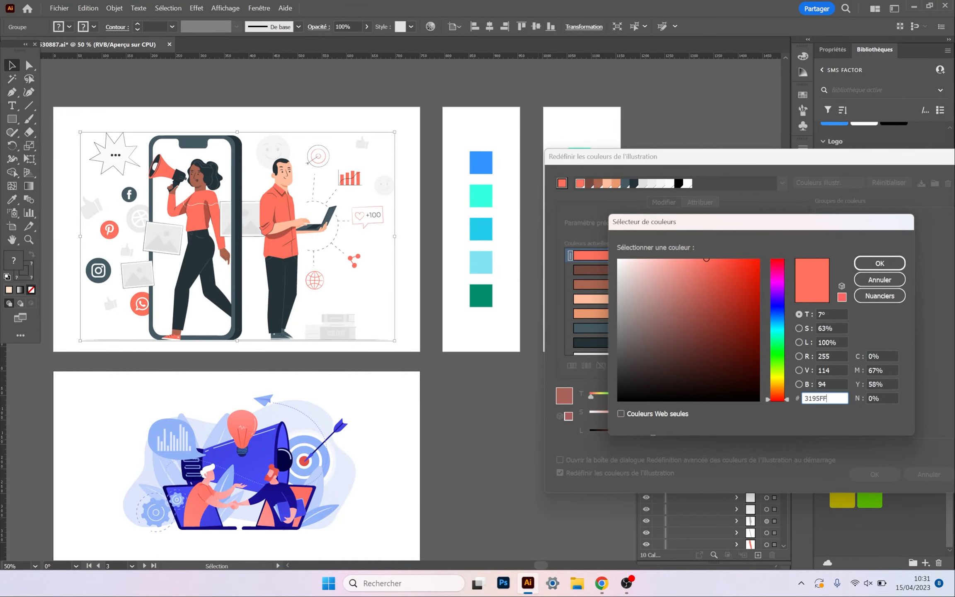
pyautogui.press('Return')
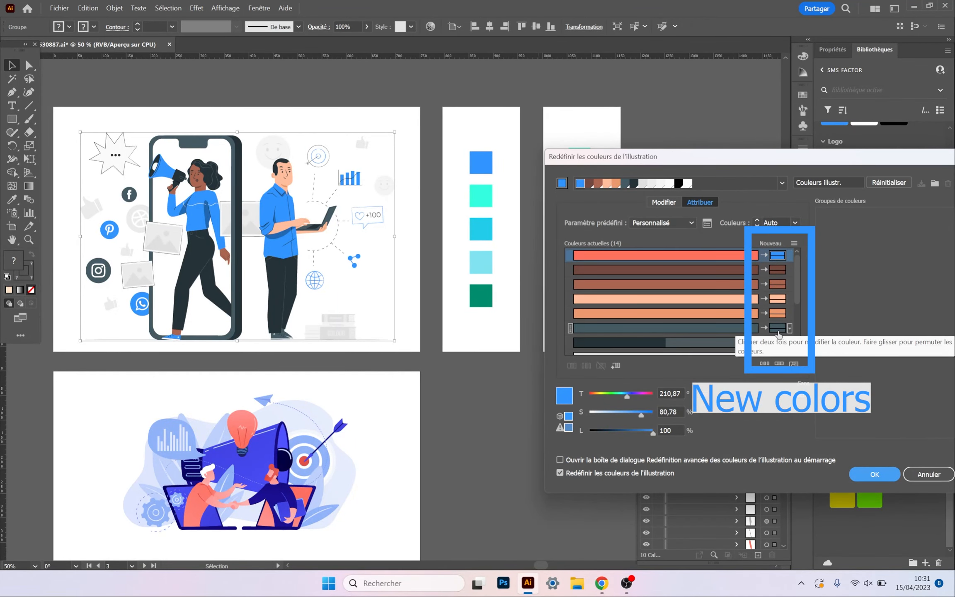
pyautogui.moveTo(797, 267); pyautogui.dragTo(800, 316)
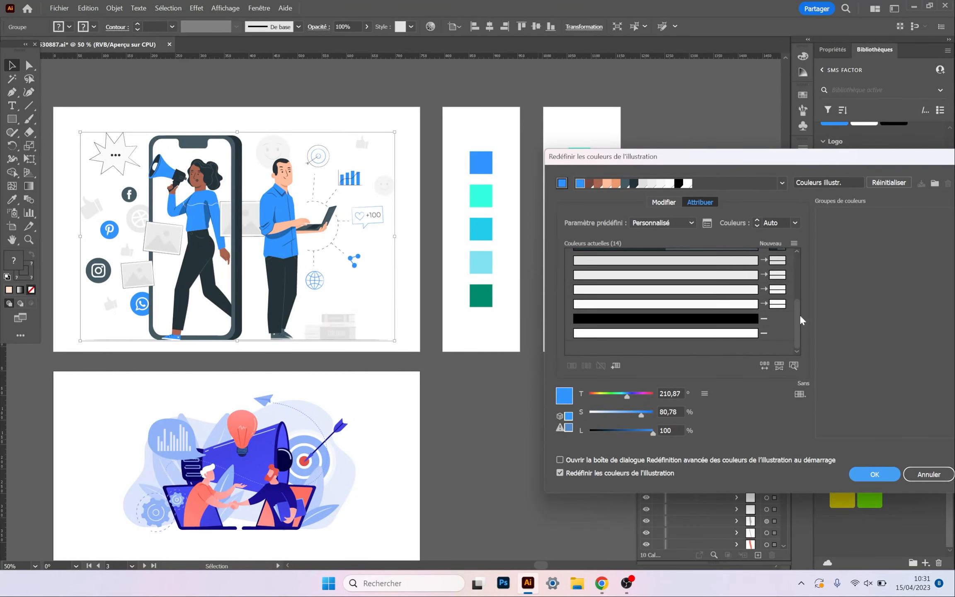
# - Unlink the harmony colours on the advanced editing wheel, return to the colour assignment list and reposition the dialog
pyautogui.click(674, 202)
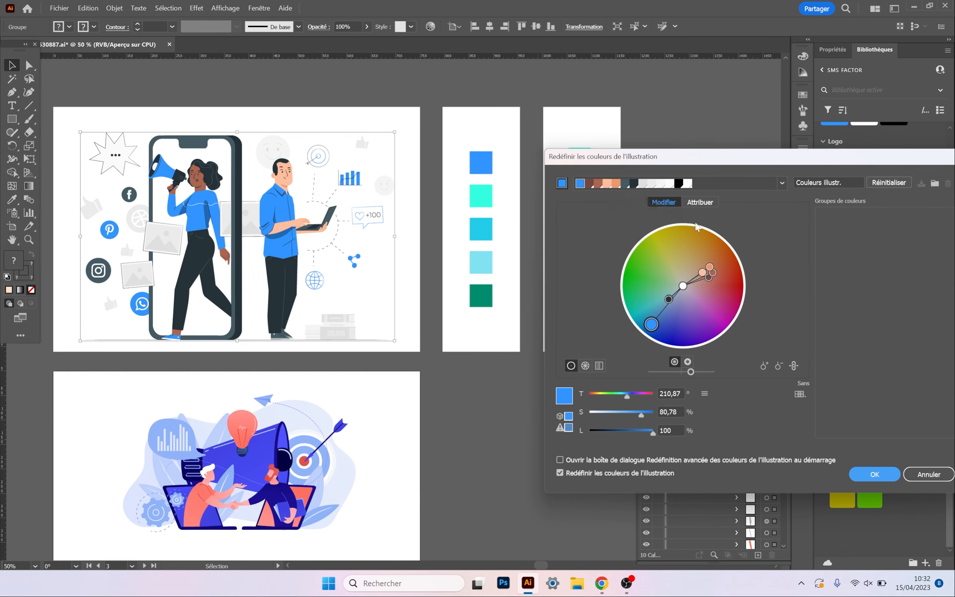
pyautogui.click(794, 366)
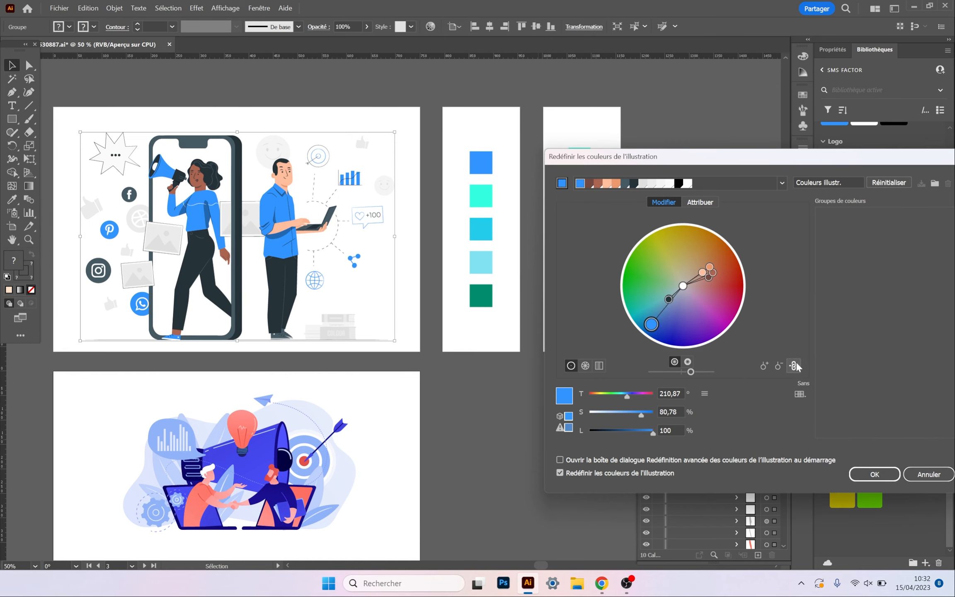
pyautogui.click(794, 366)
pyautogui.moveTo(782, 161); pyautogui.dragTo(733, 171)
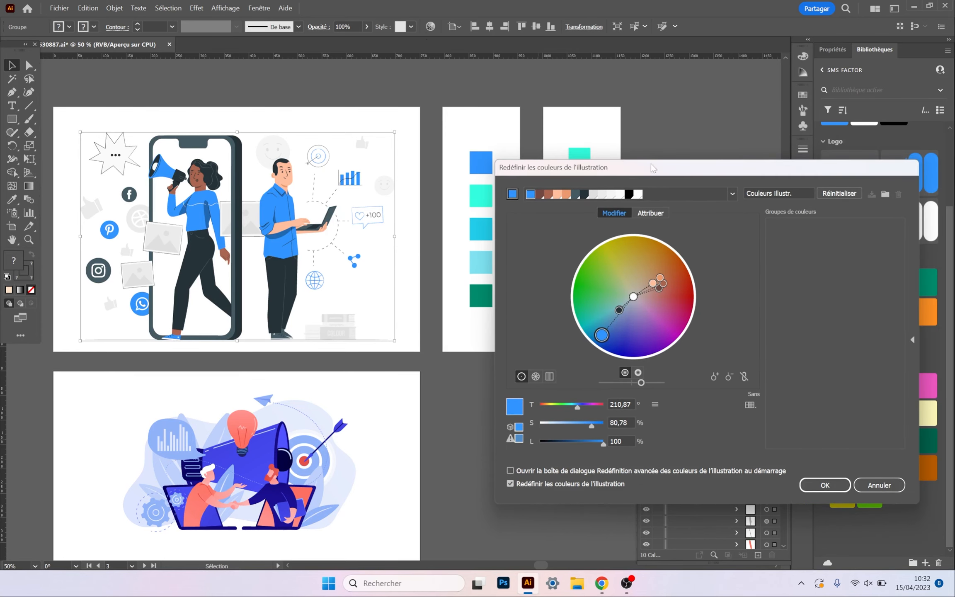
pyautogui.moveTo(655, 170); pyautogui.dragTo(631, 232)
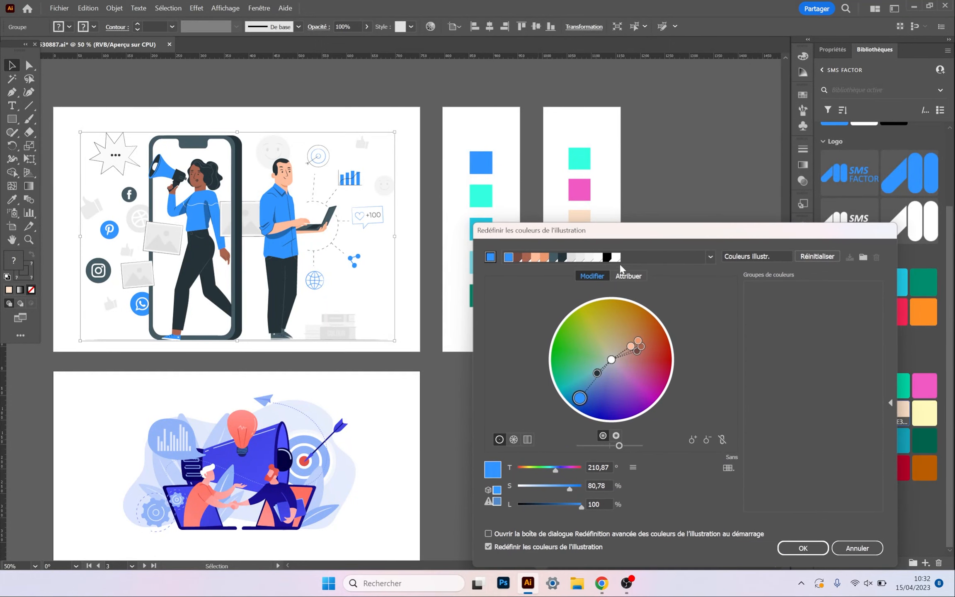
pyautogui.click(618, 275)
pyautogui.scroll(5, 693, 362)
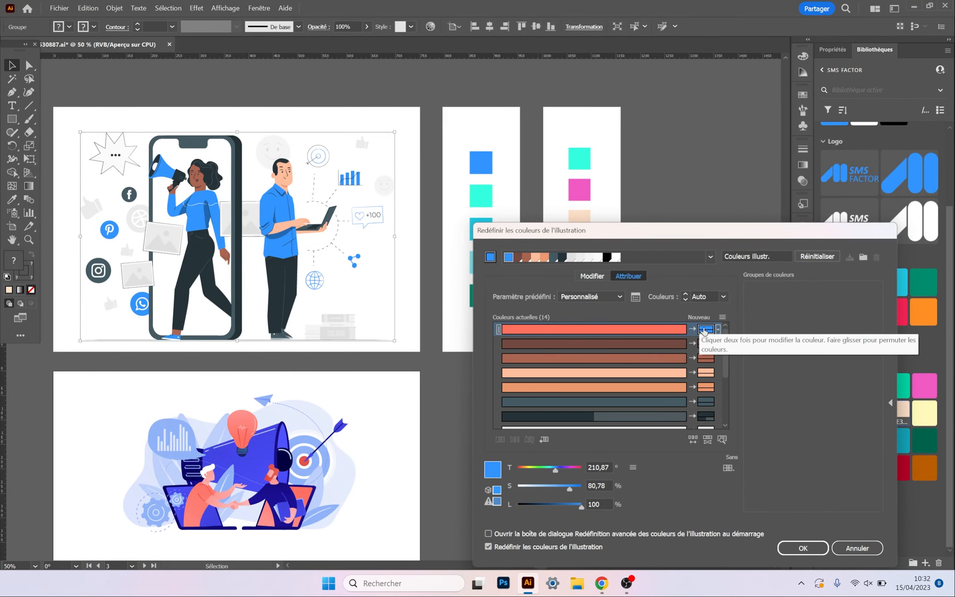
pyautogui.moveTo(716, 231); pyautogui.dragTo(561, 140)
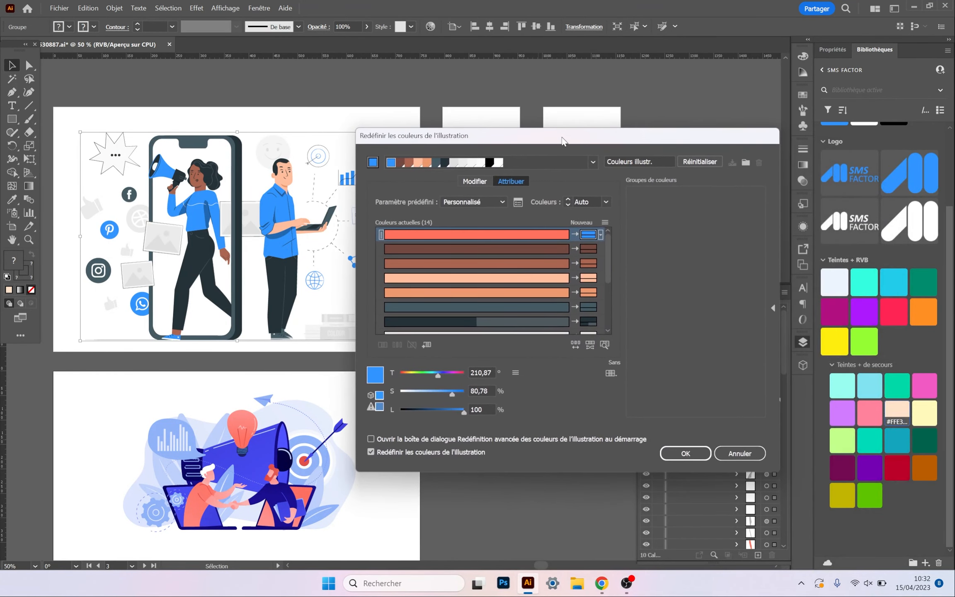